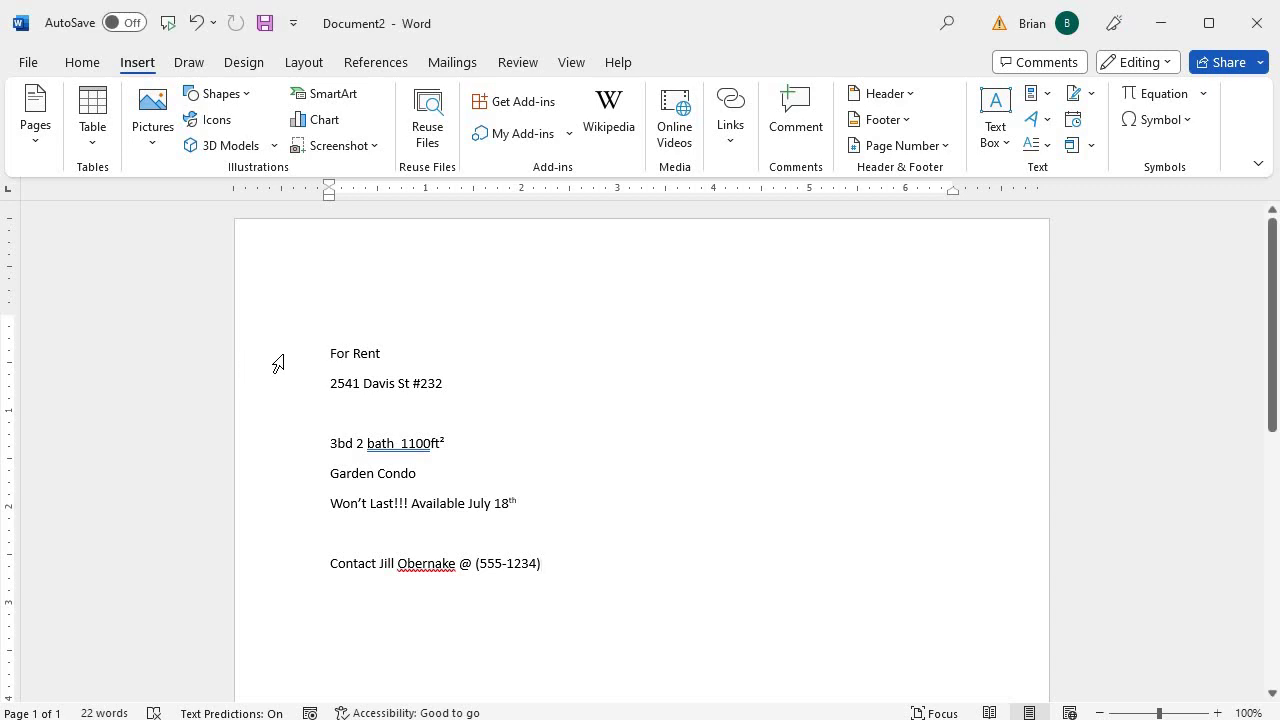
Step: Set the For Rent title to a 100-point font size
left_click(279, 363)
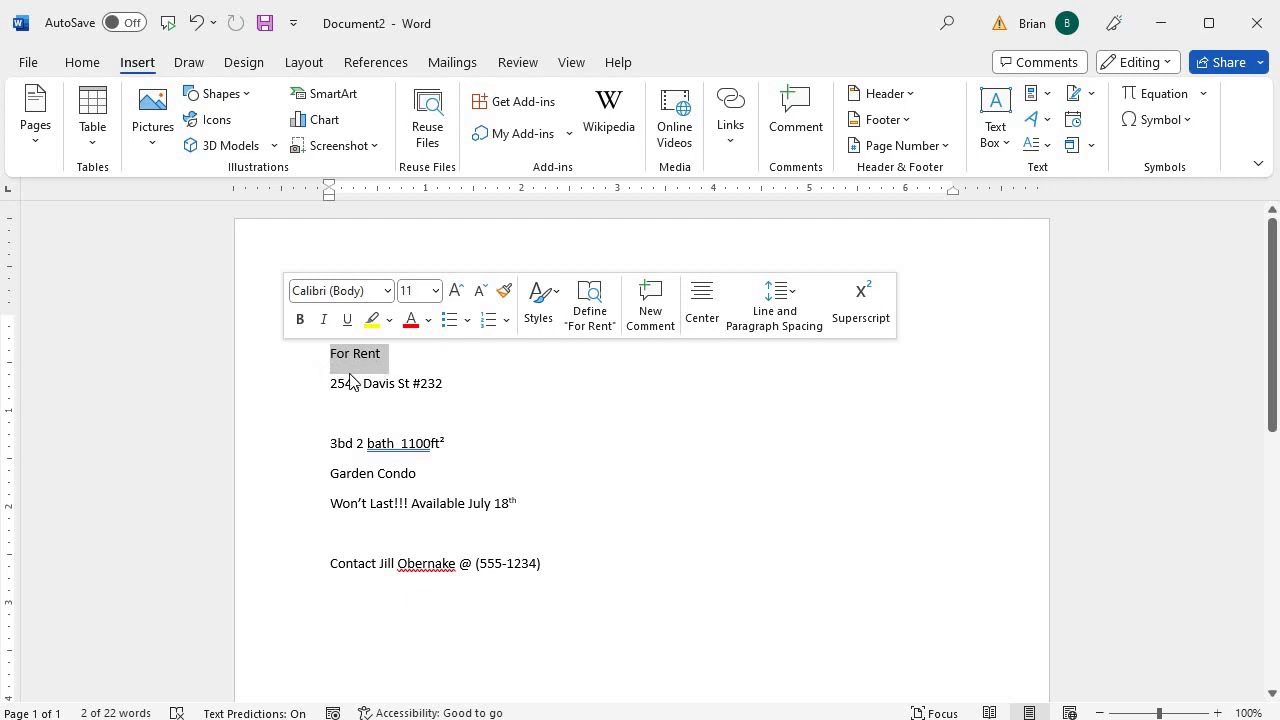
left_click(83, 67)
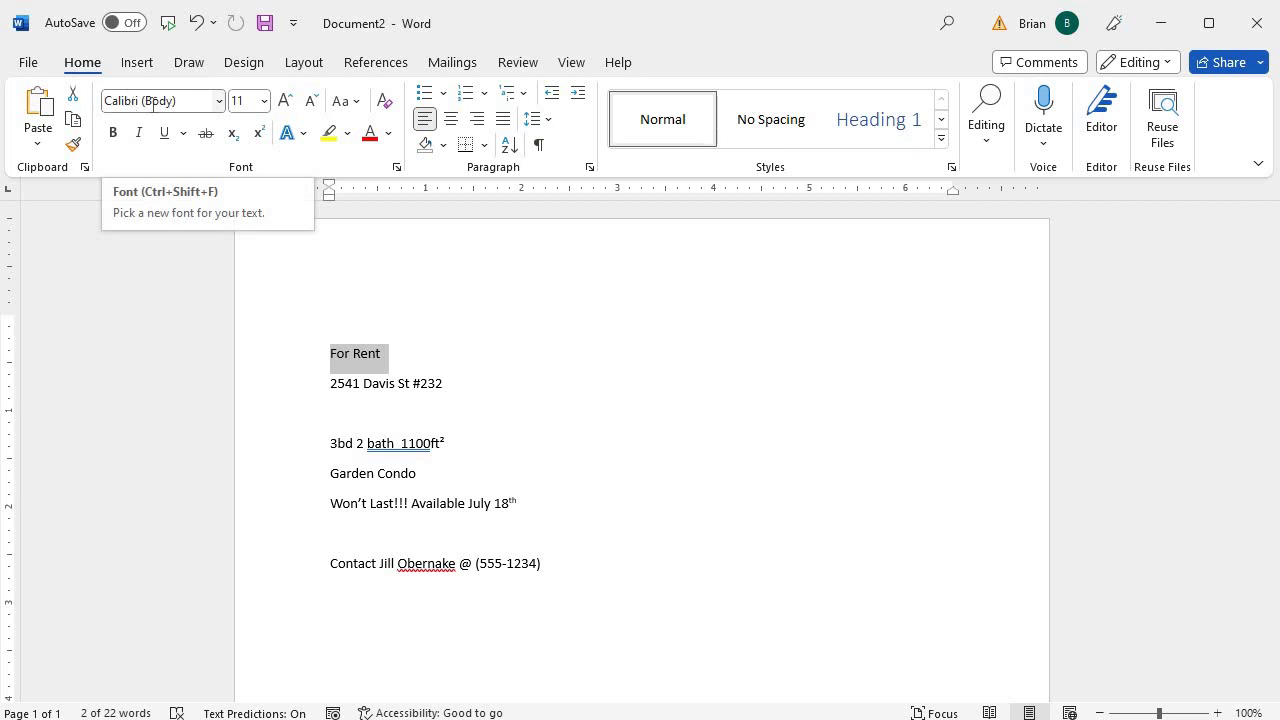
left_click(265, 108)
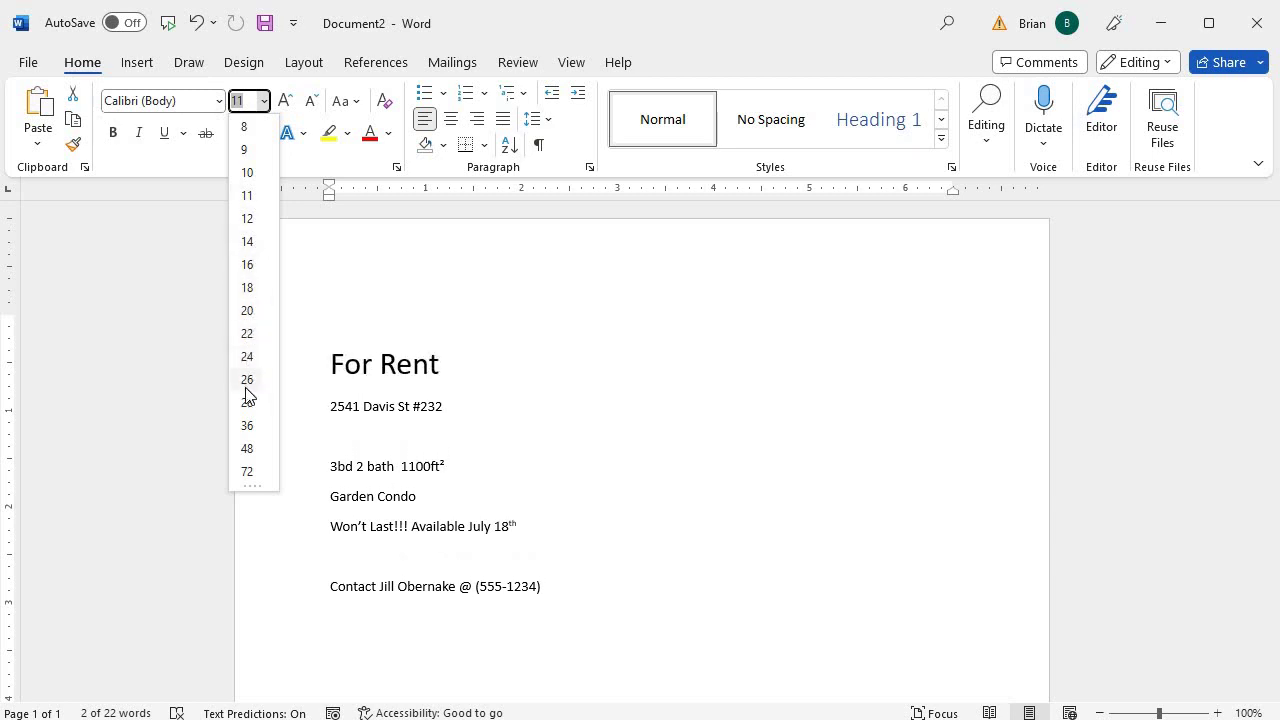
left_click(247, 471)
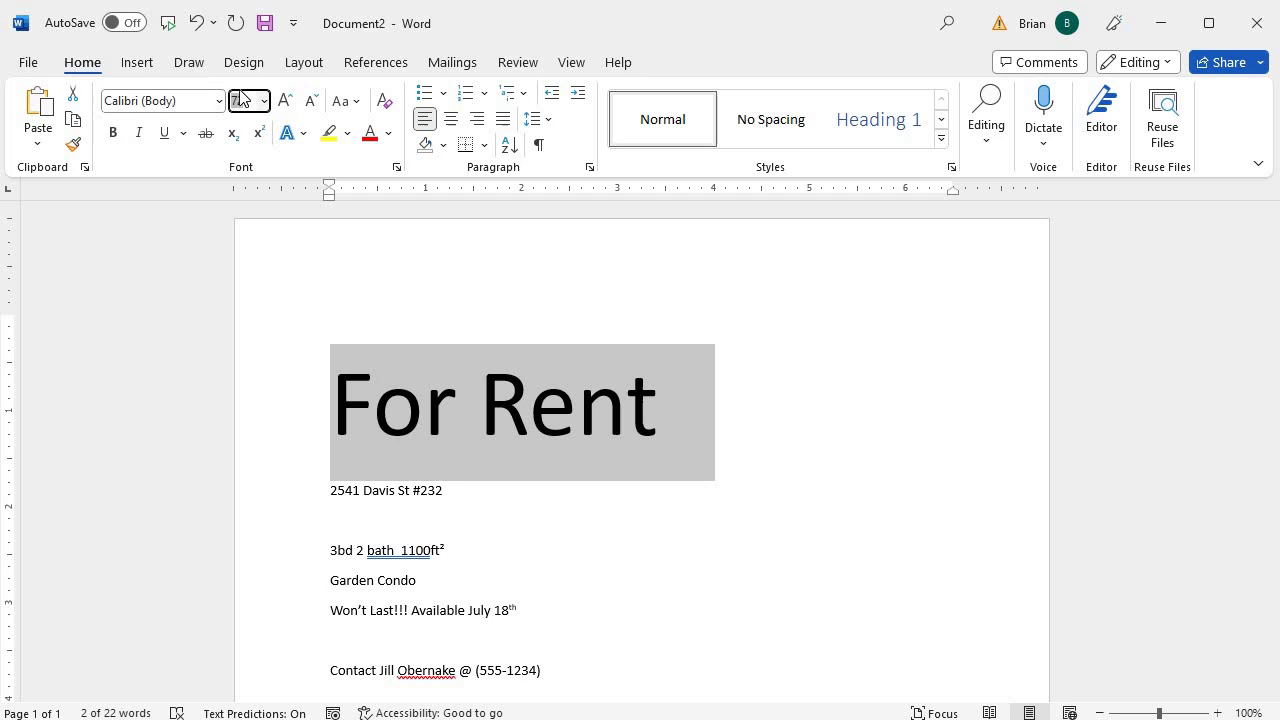
type("100")
key("Return")
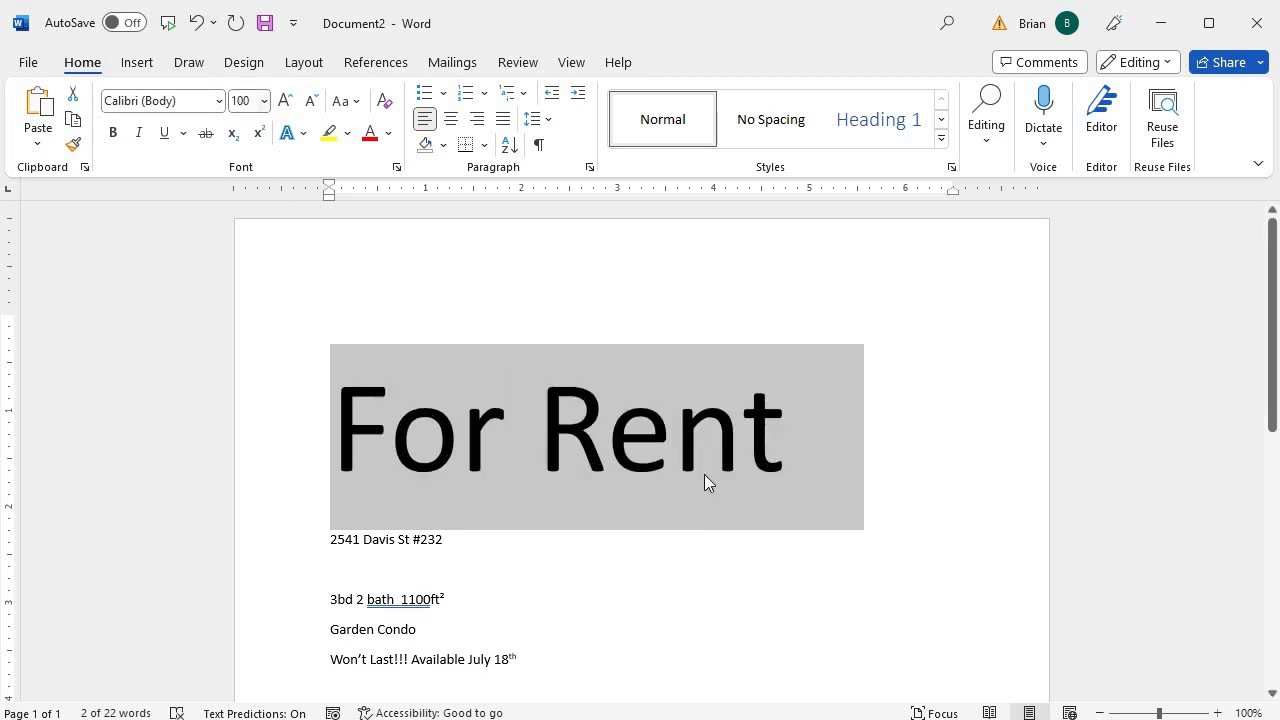
left_click(660, 597)
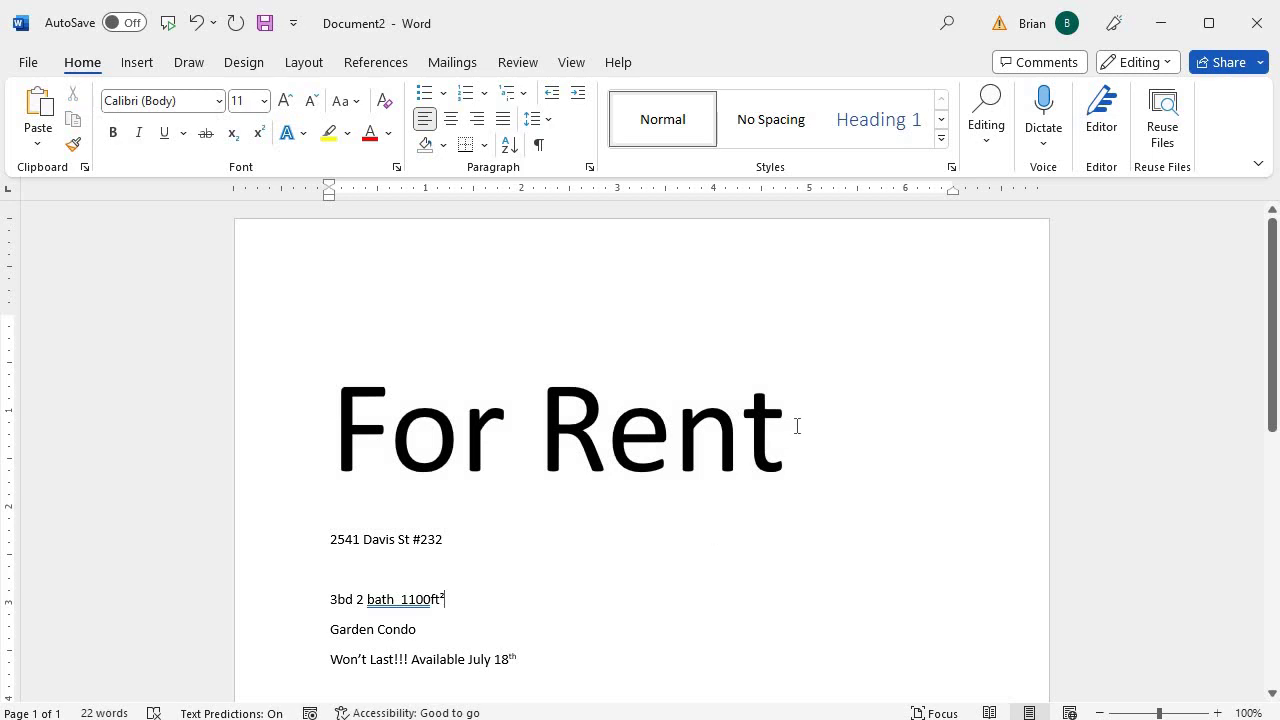
Step: Apply the standard Red font colour to the For Rent title
left_click_drag(797, 426, 424, 430)
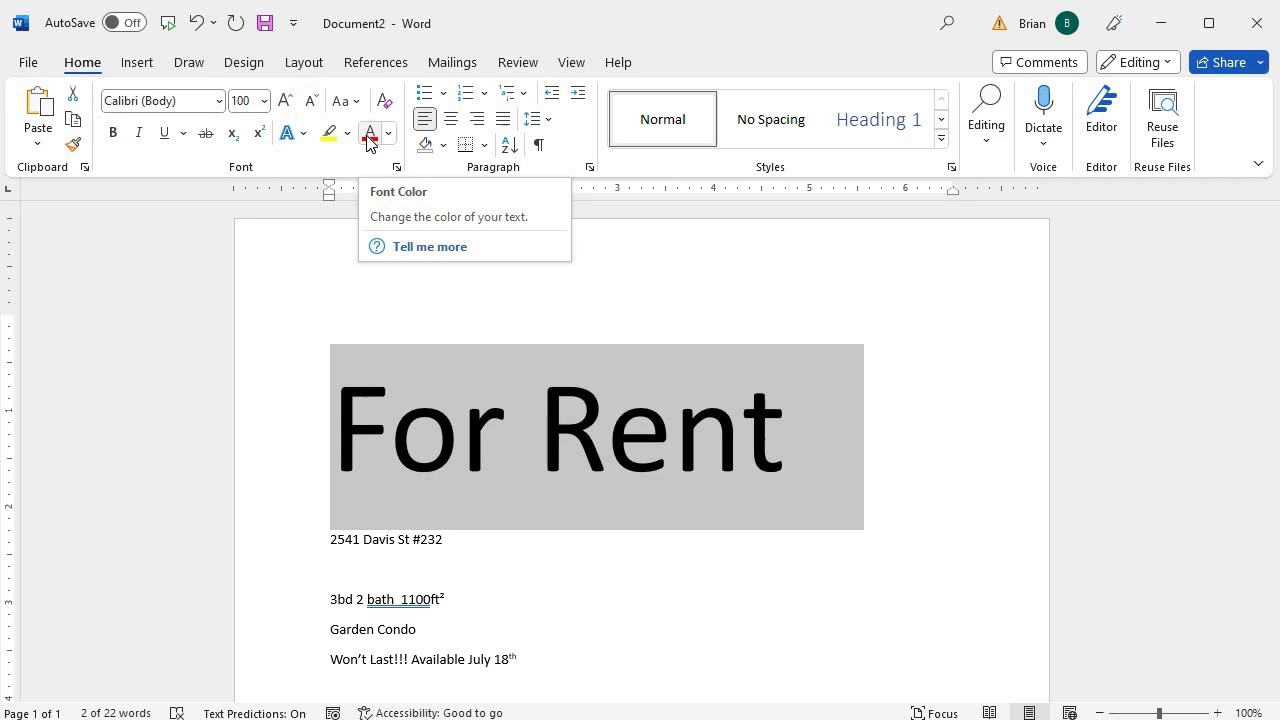
left_click(369, 136)
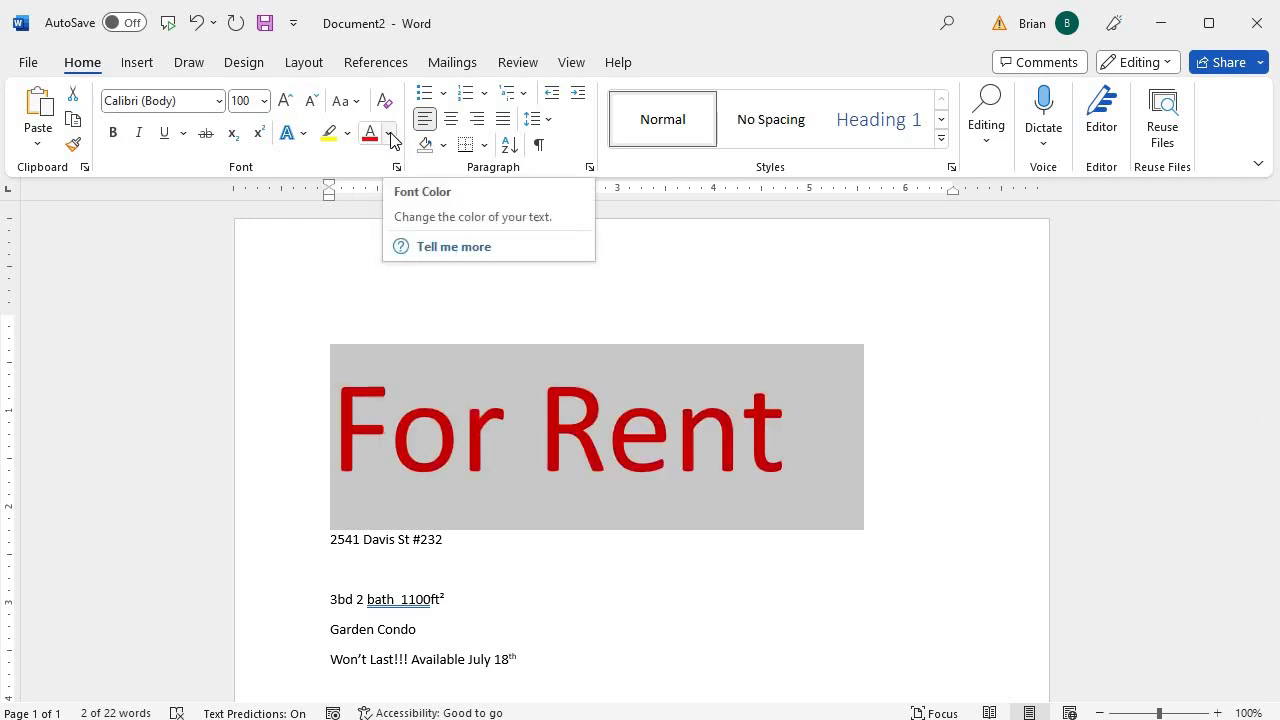
left_click(390, 135)
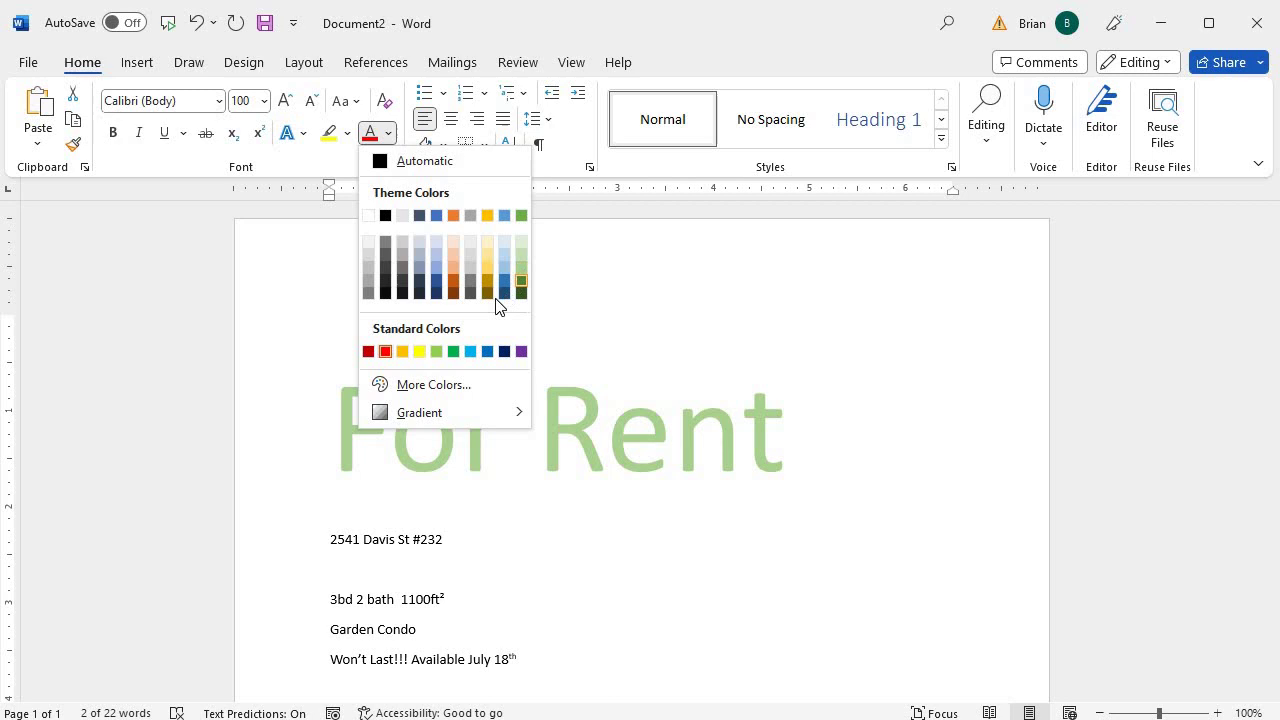
left_click(416, 386)
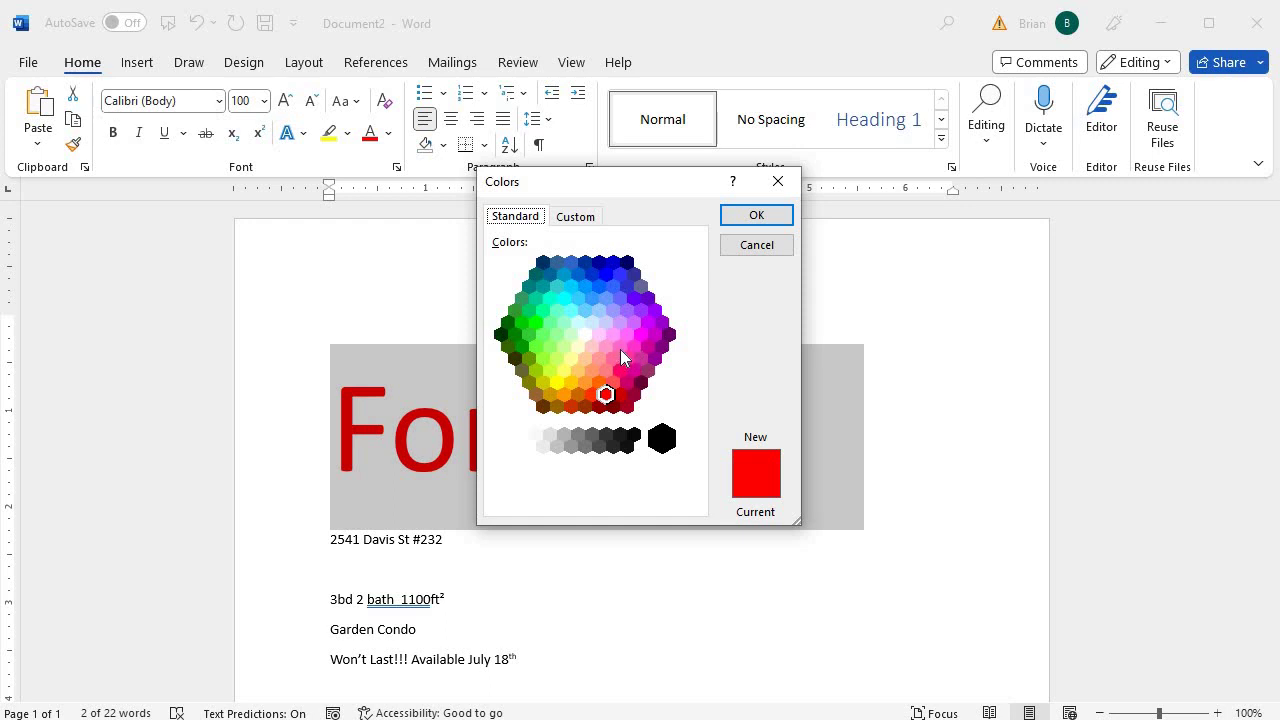
left_click(576, 218)
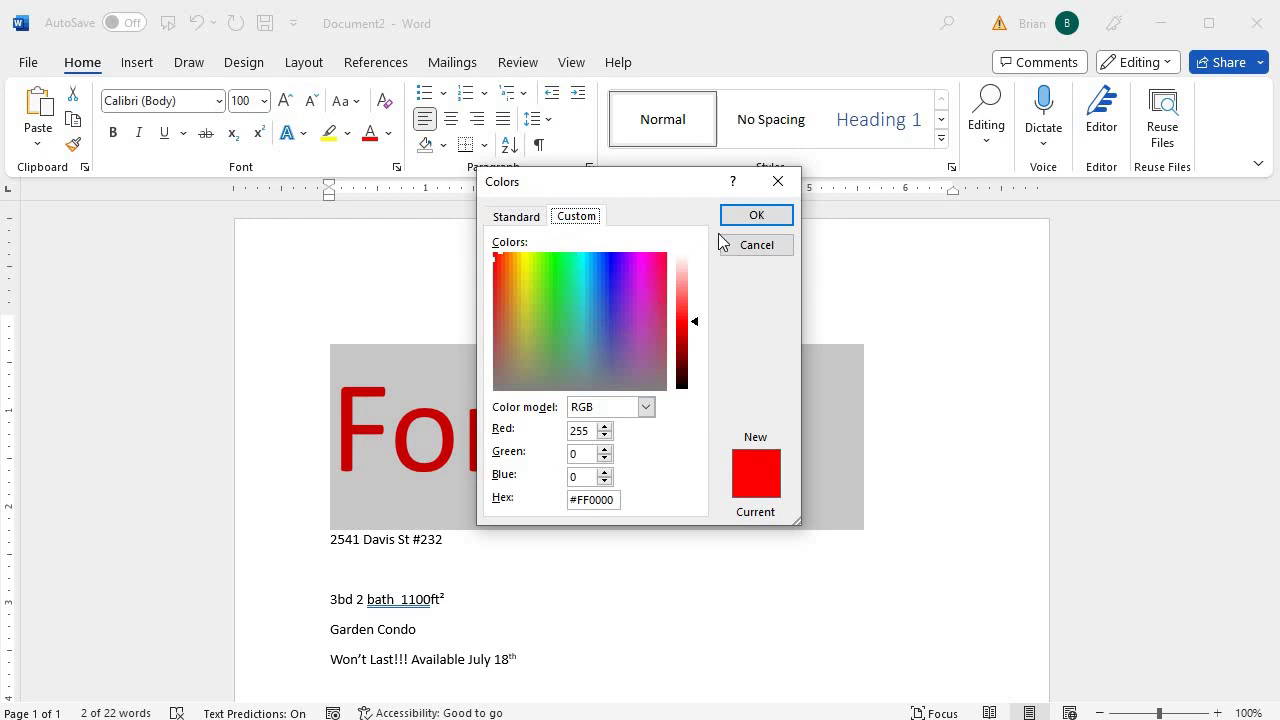
left_click(775, 182)
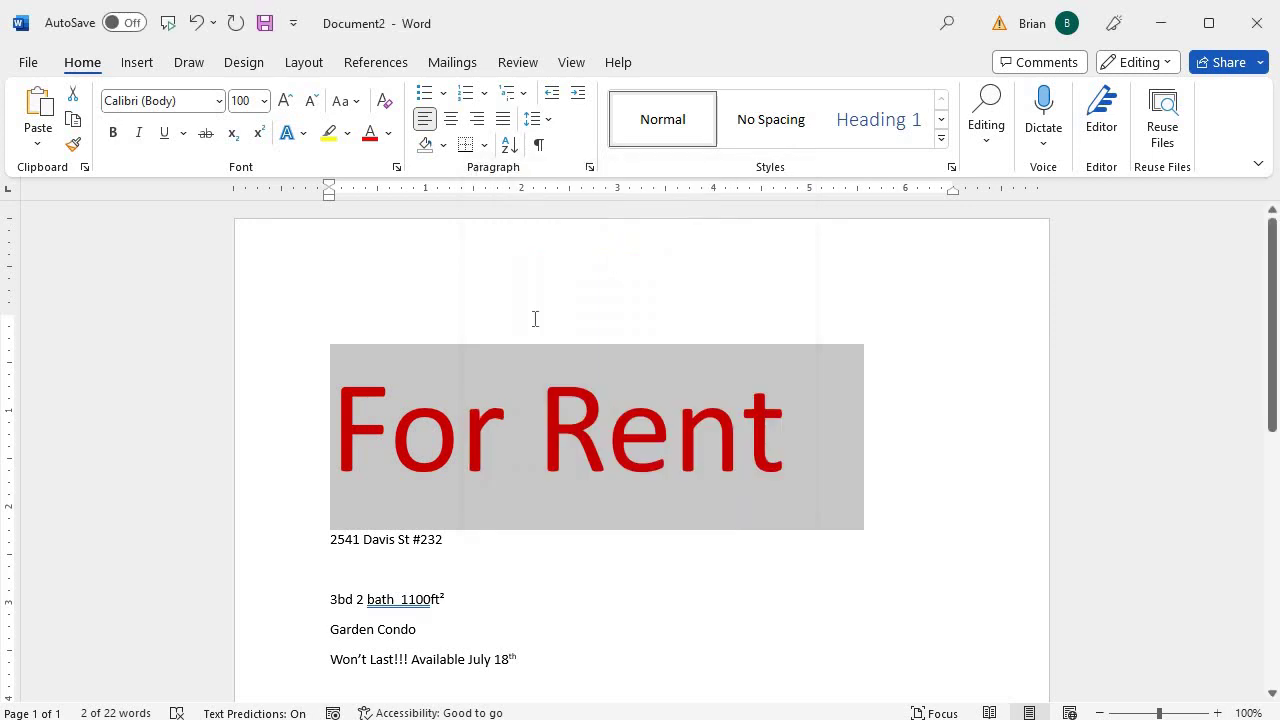
left_click(388, 134)
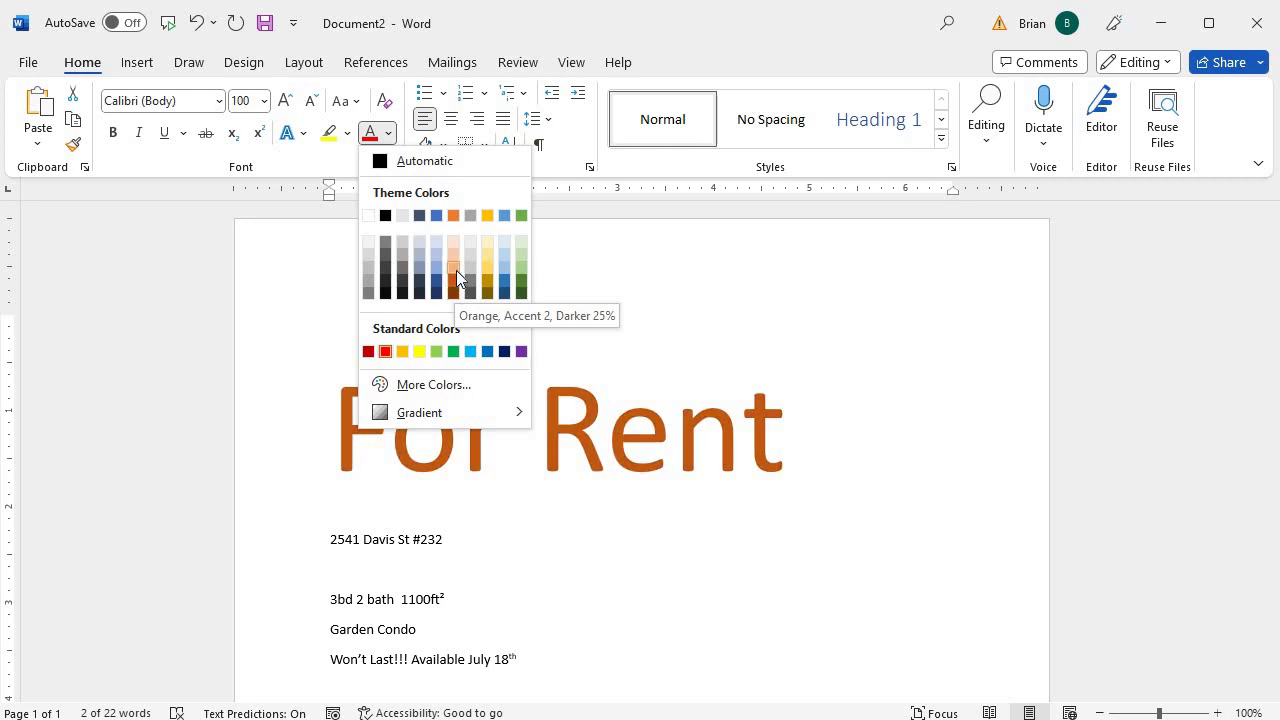
left_click(386, 352)
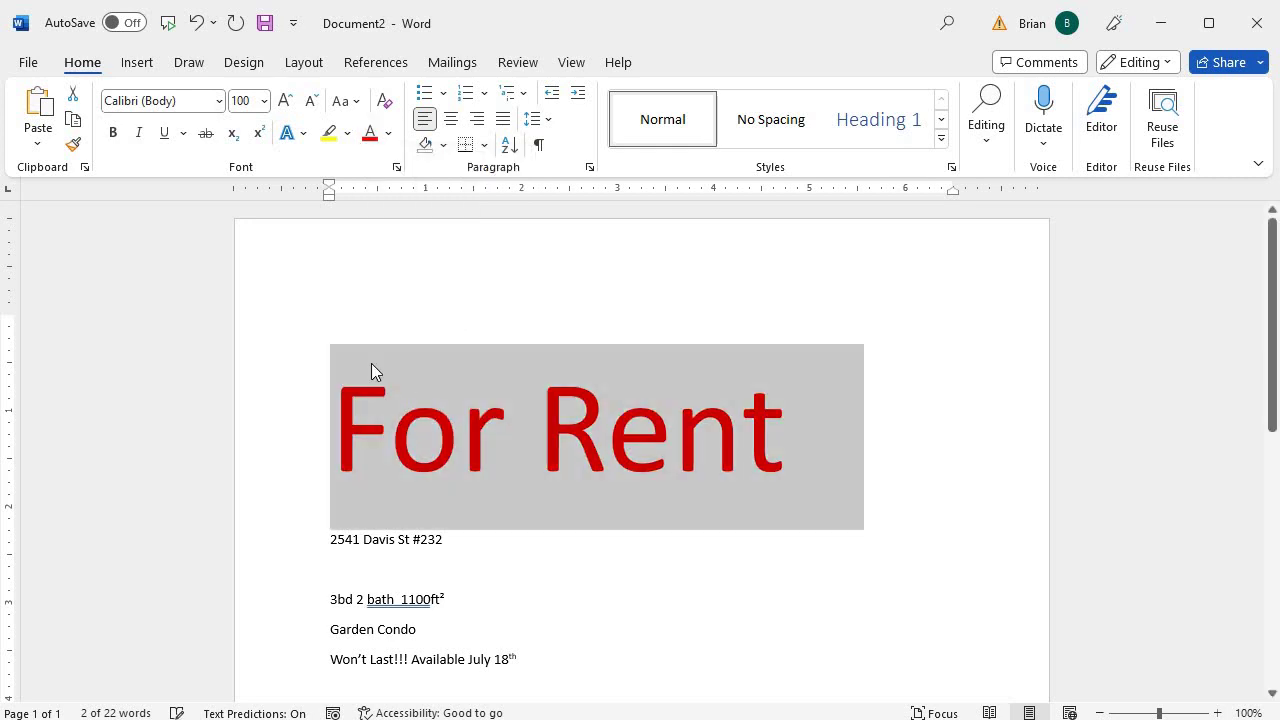
left_click(563, 579)
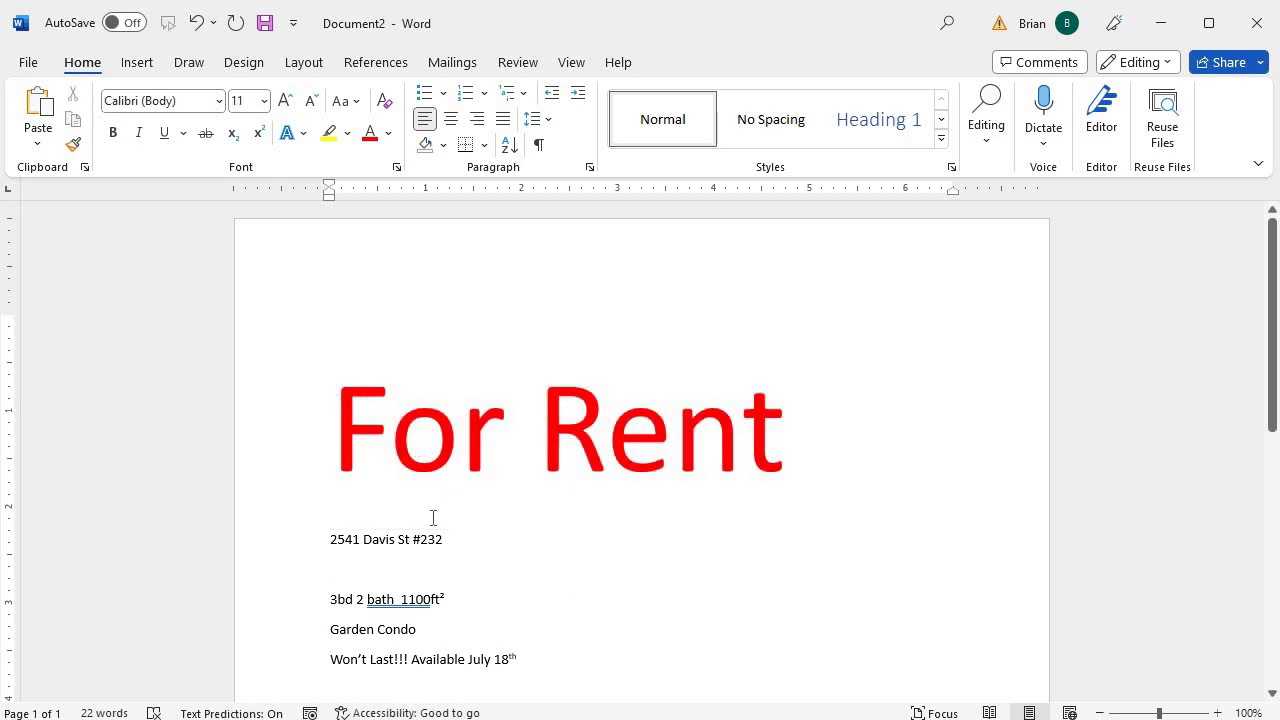
Step: Step the address line's font size up to 22 point
left_click(307, 550)
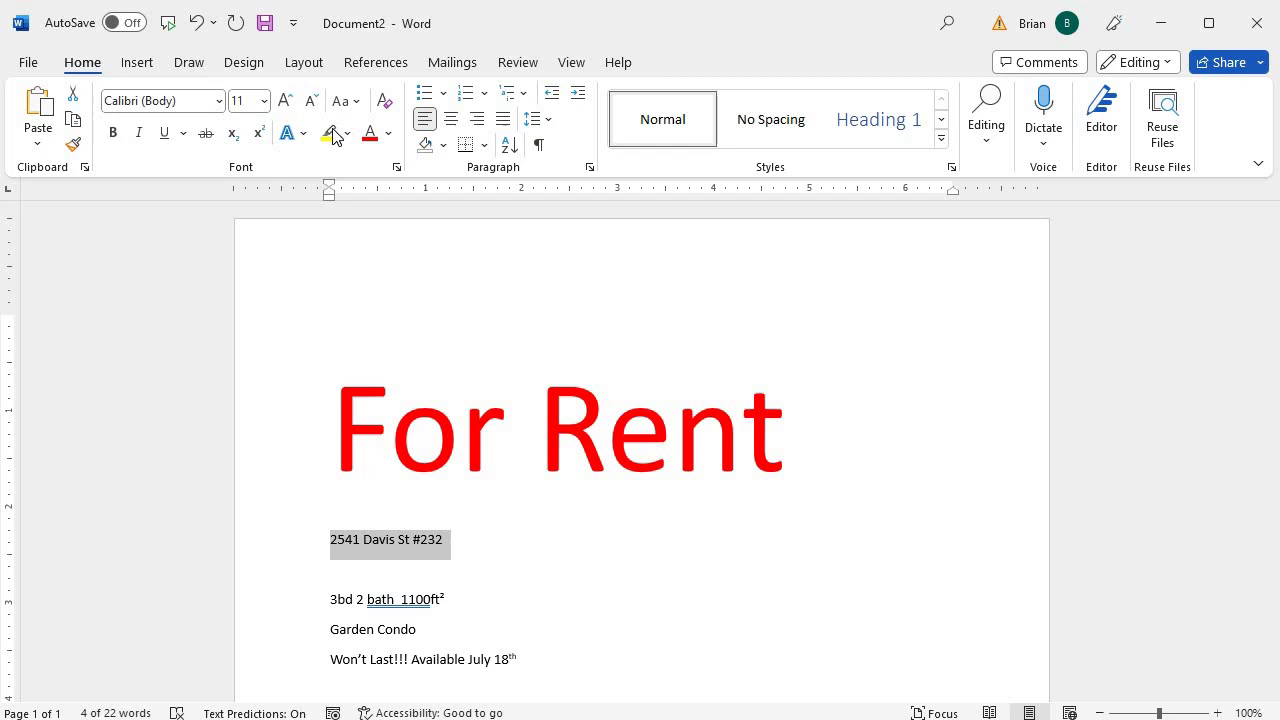
left_click(286, 104)
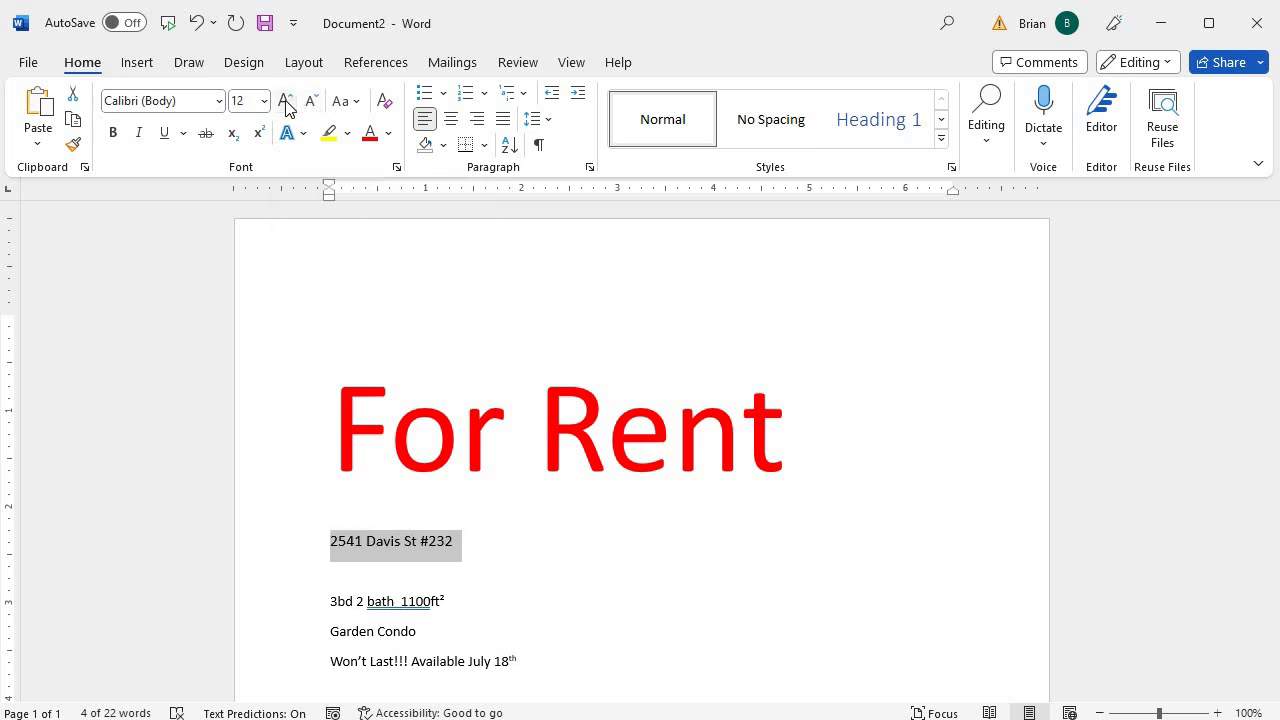
left_click(285, 101)
left_click(285, 101)
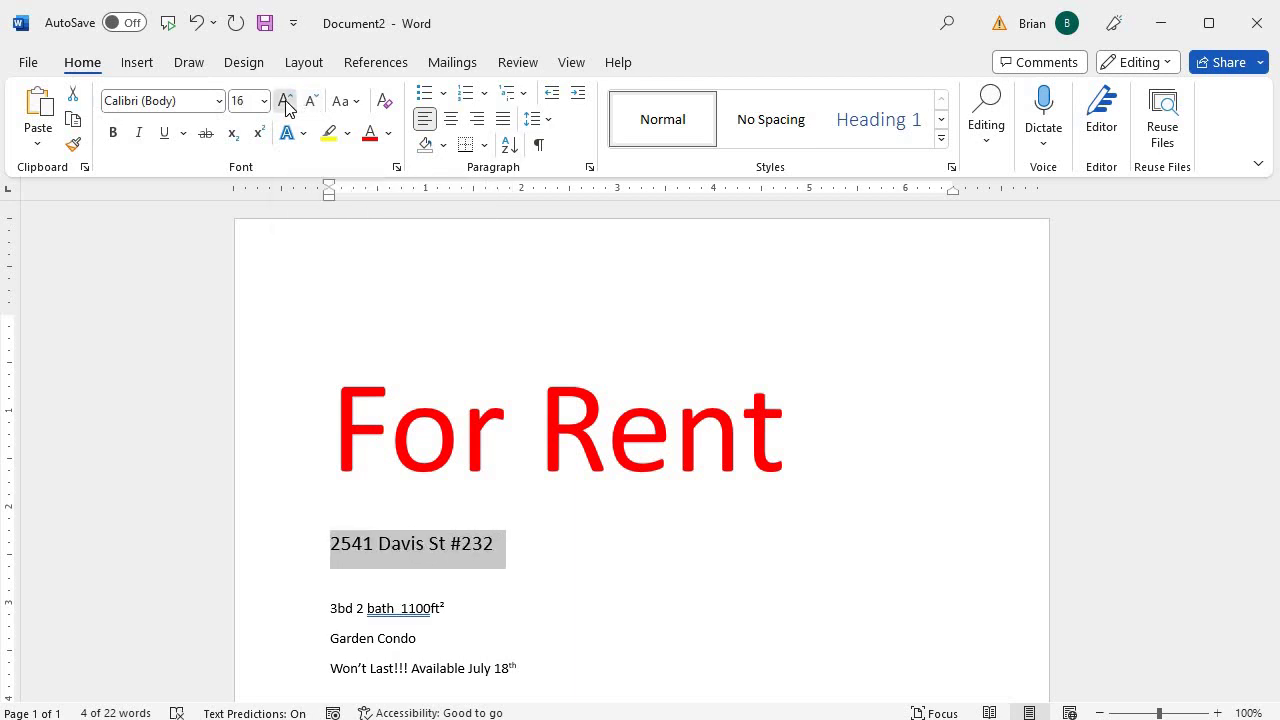
left_click(285, 101)
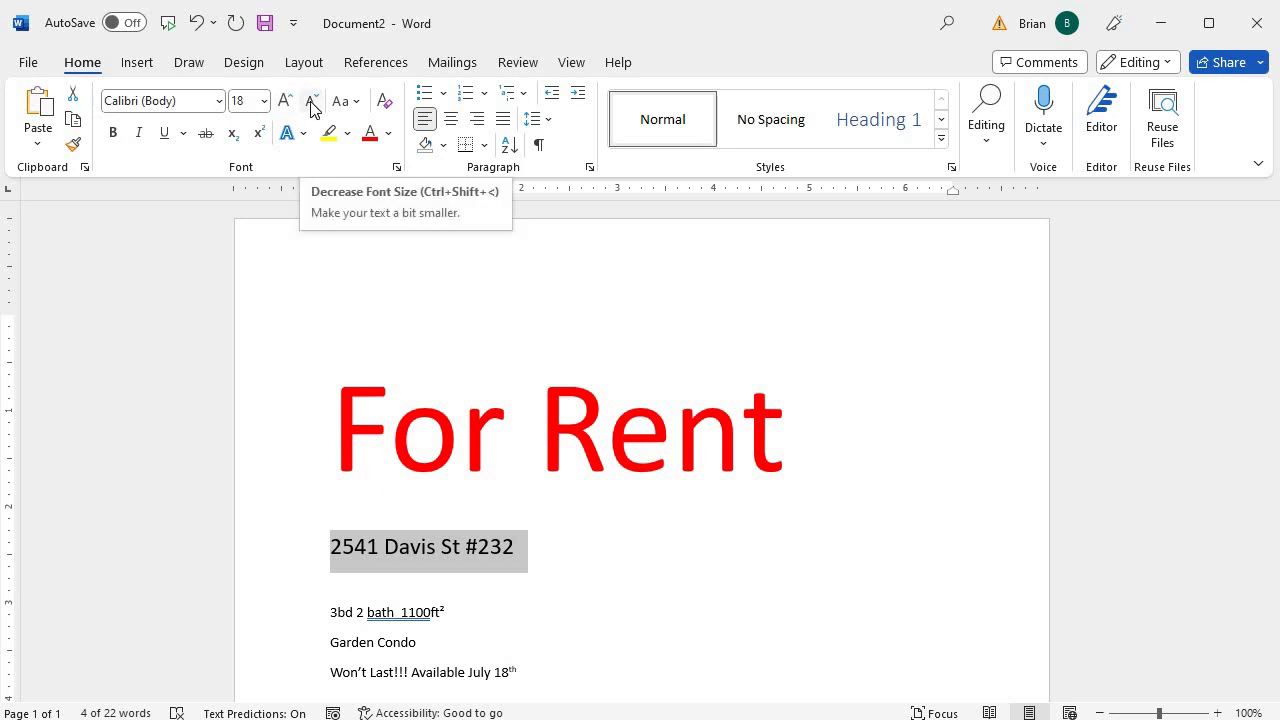
left_click(311, 104)
left_click(310, 104)
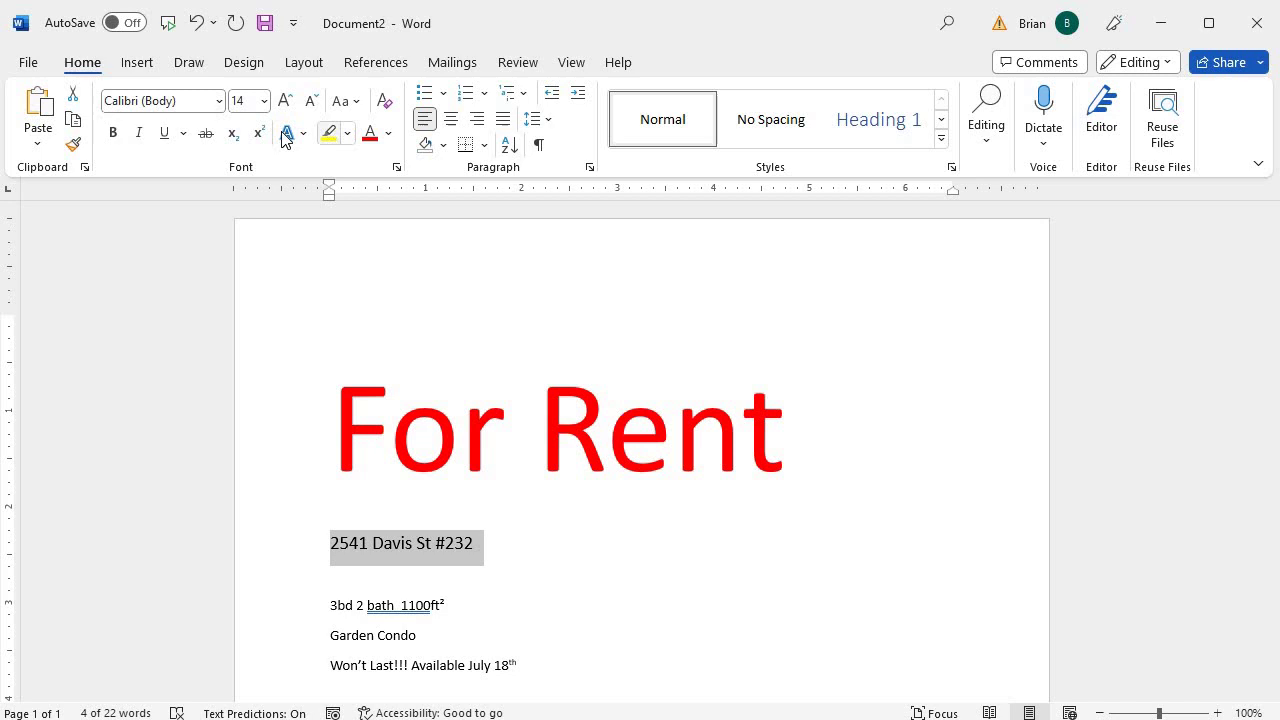
left_click(286, 104)
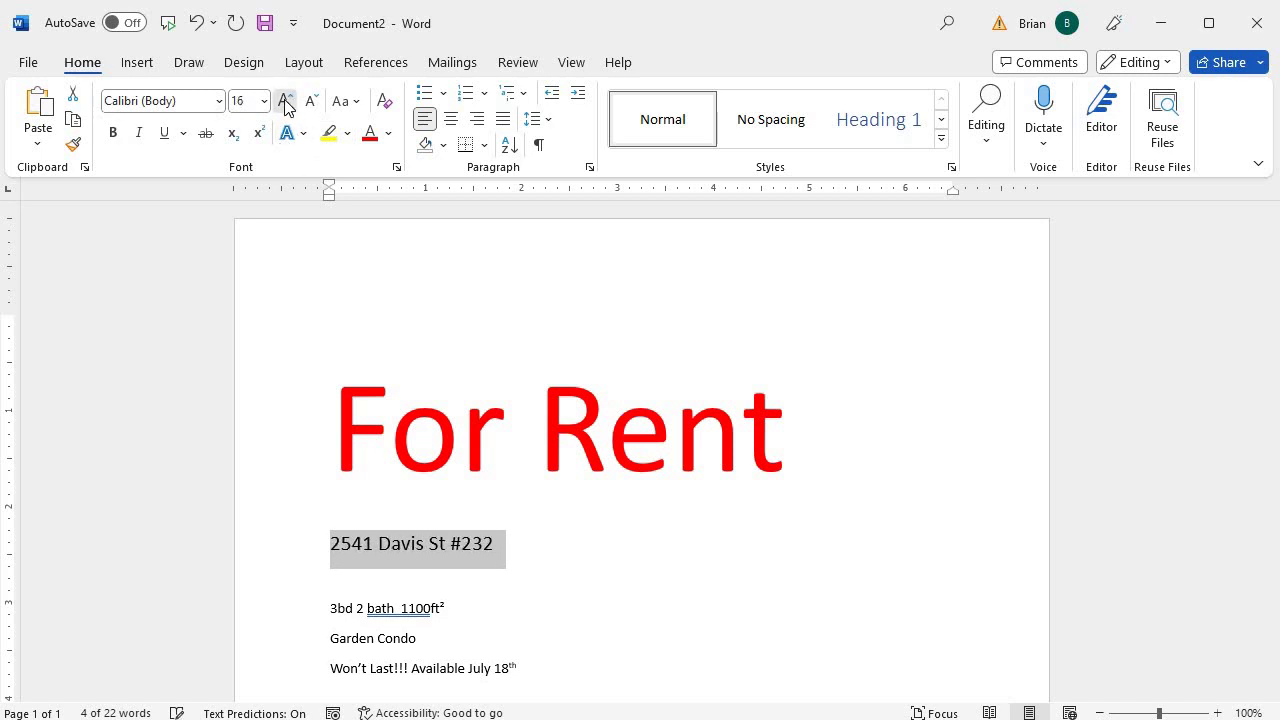
left_click(286, 104)
left_click(263, 104)
left_click(263, 104)
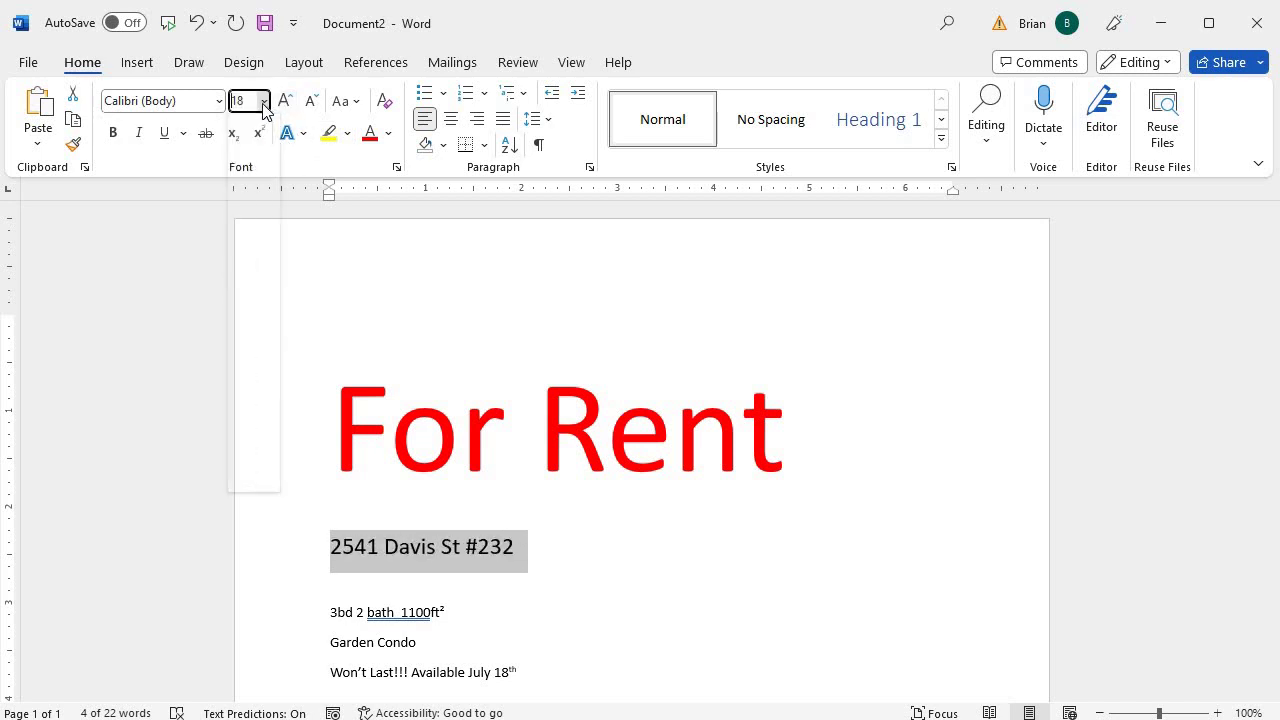
left_click(286, 104)
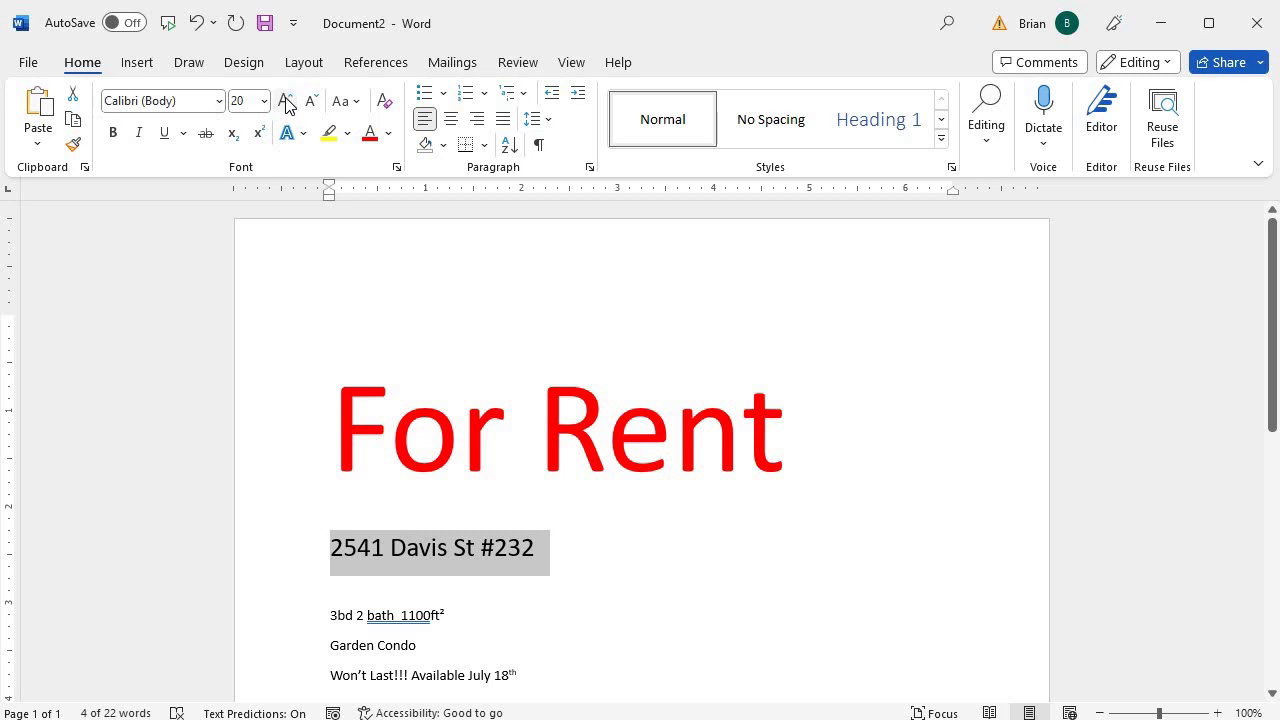
left_click(286, 104)
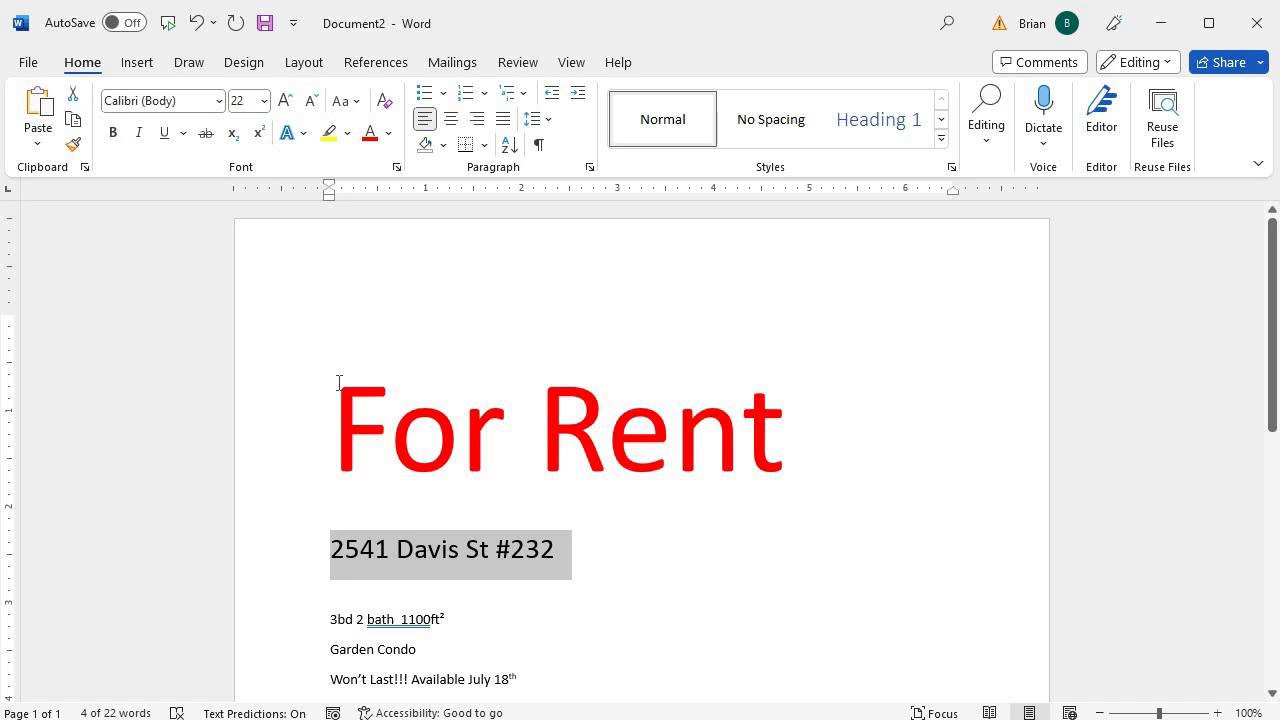
left_click(490, 614)
scroll(495, 614, "down", 3)
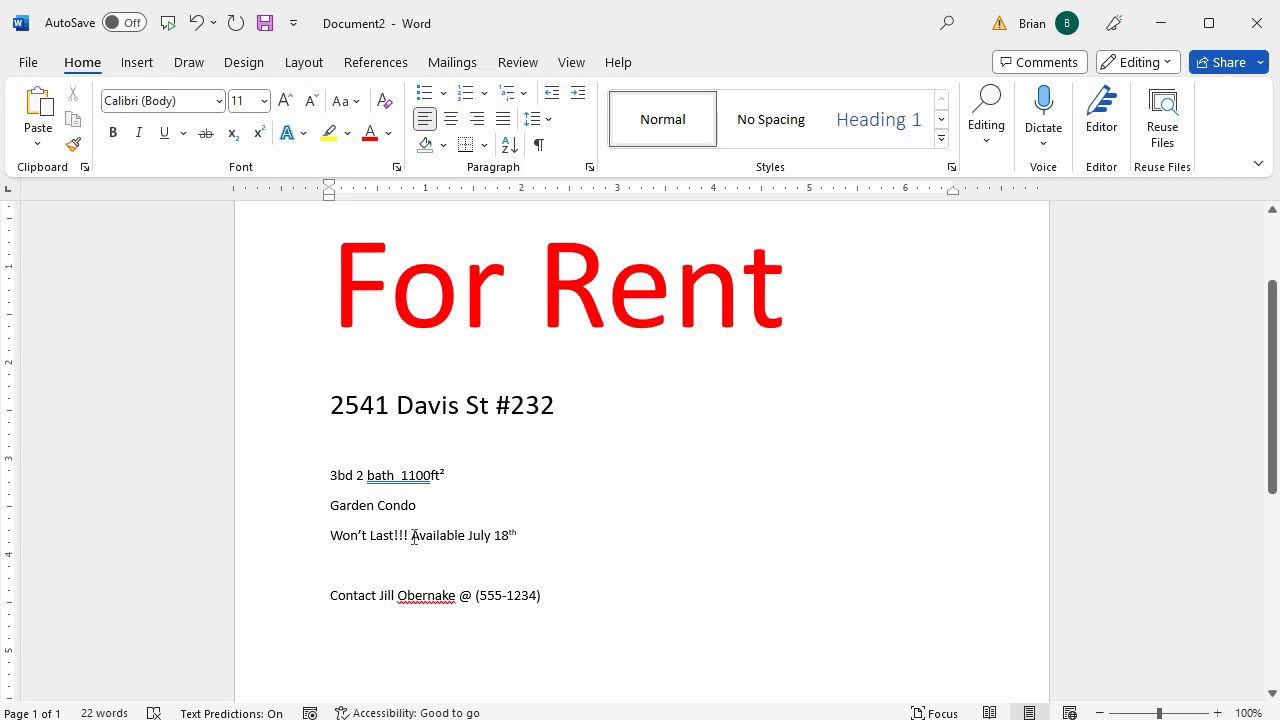
Step: Apply Capitalize Each Word so the phrase reads 'Available July 18th'
left_click_drag(414, 538, 510, 538)
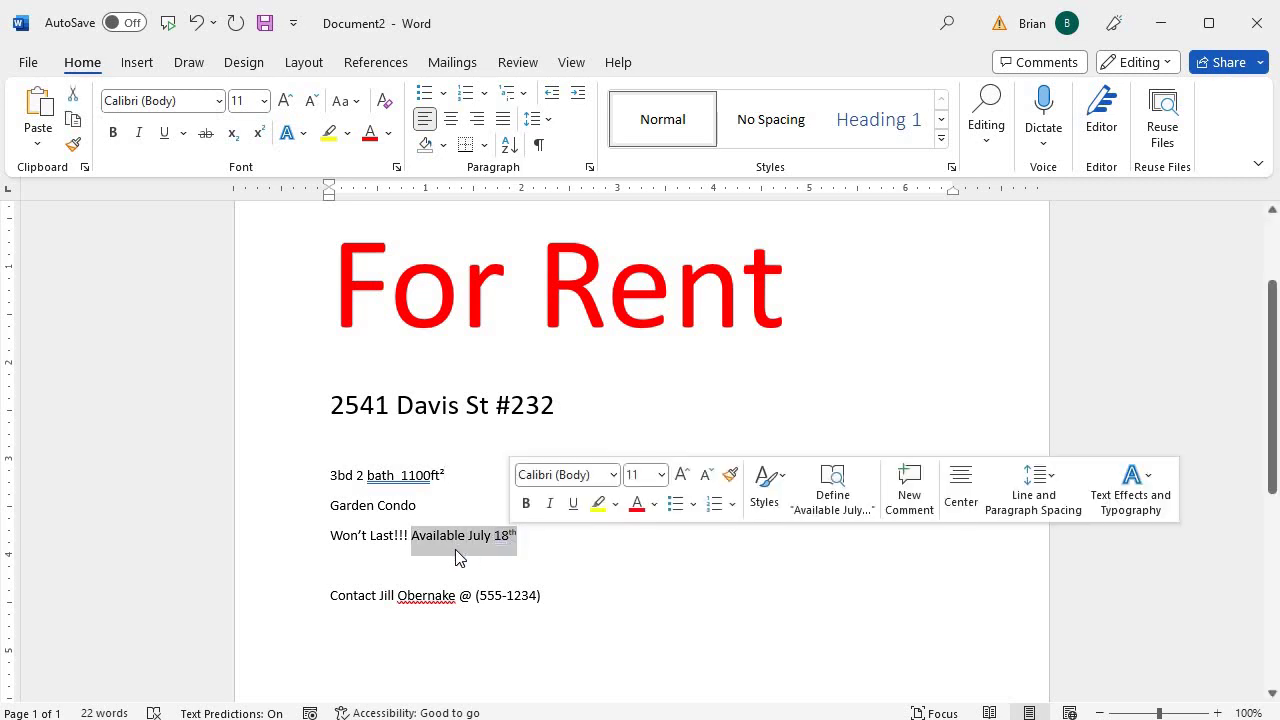
left_click(358, 107)
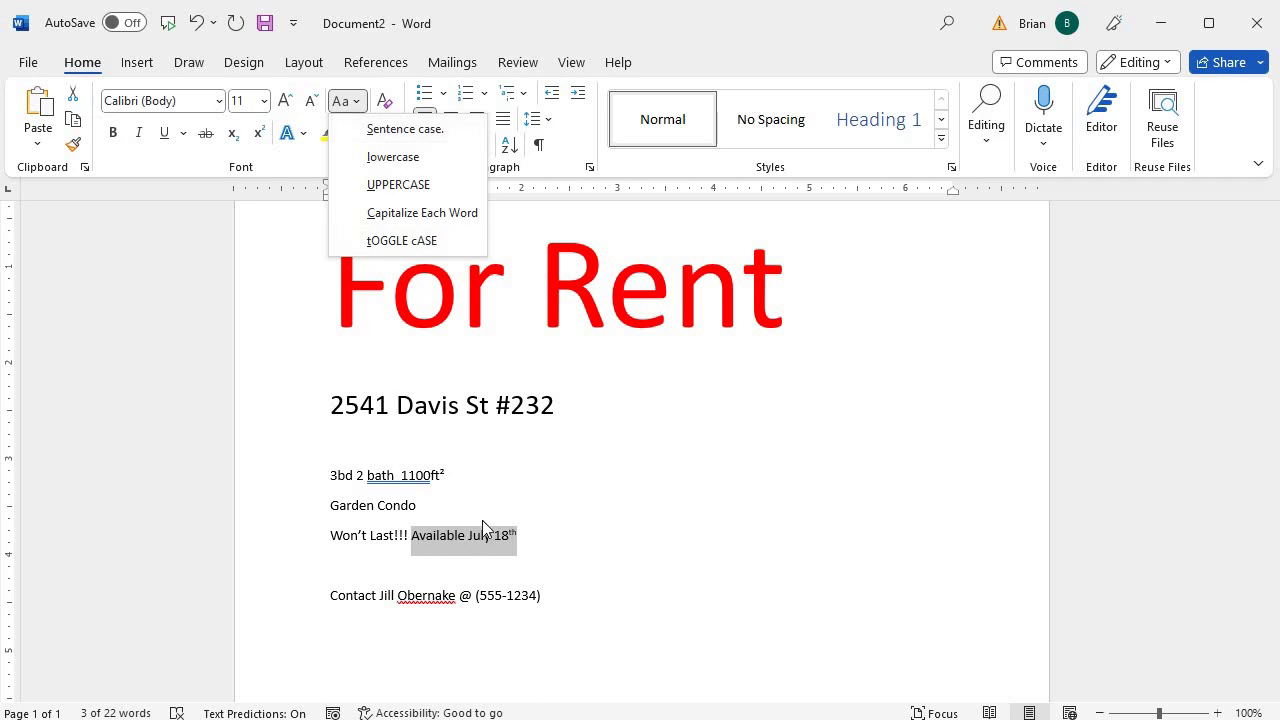
left_click(415, 190)
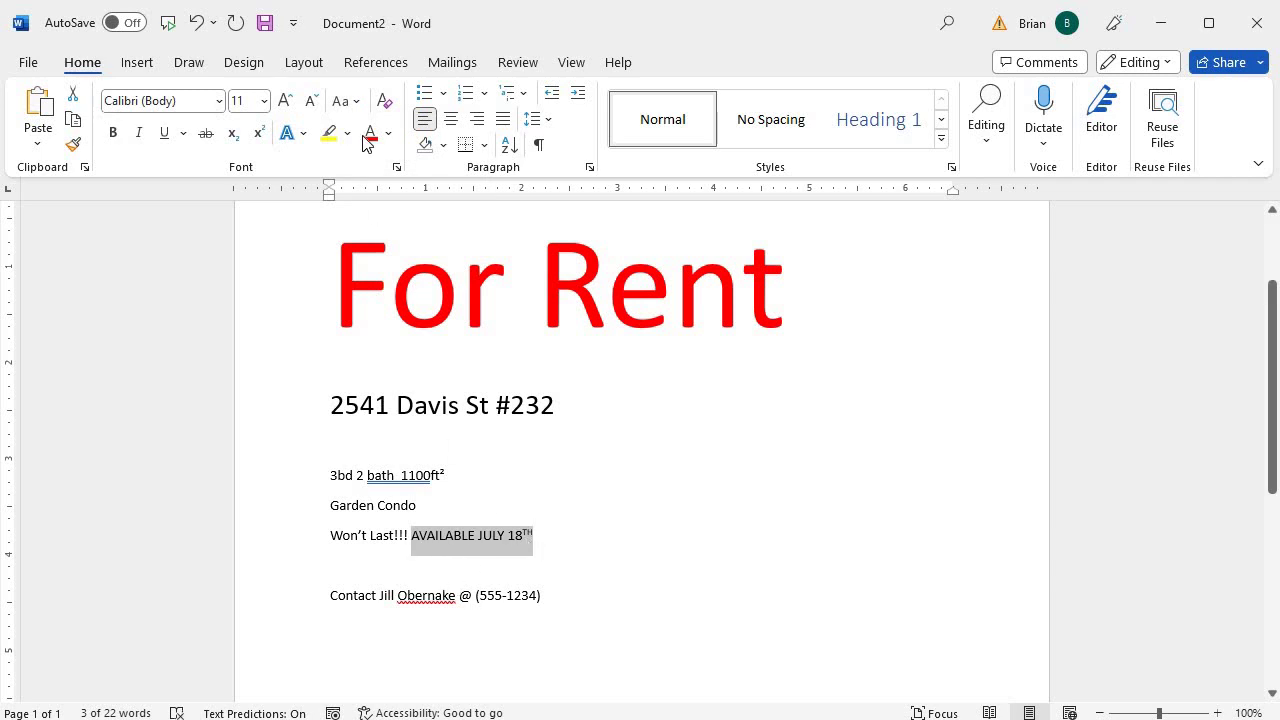
left_click(348, 101)
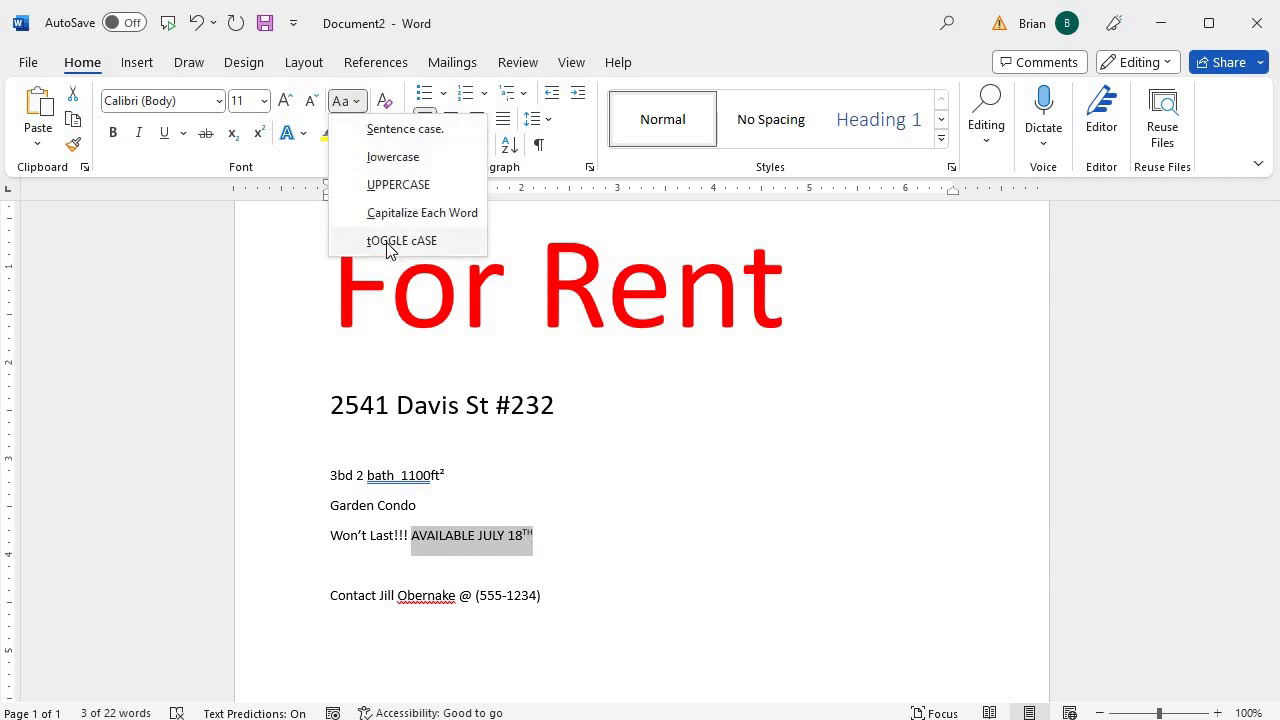
left_click(393, 242)
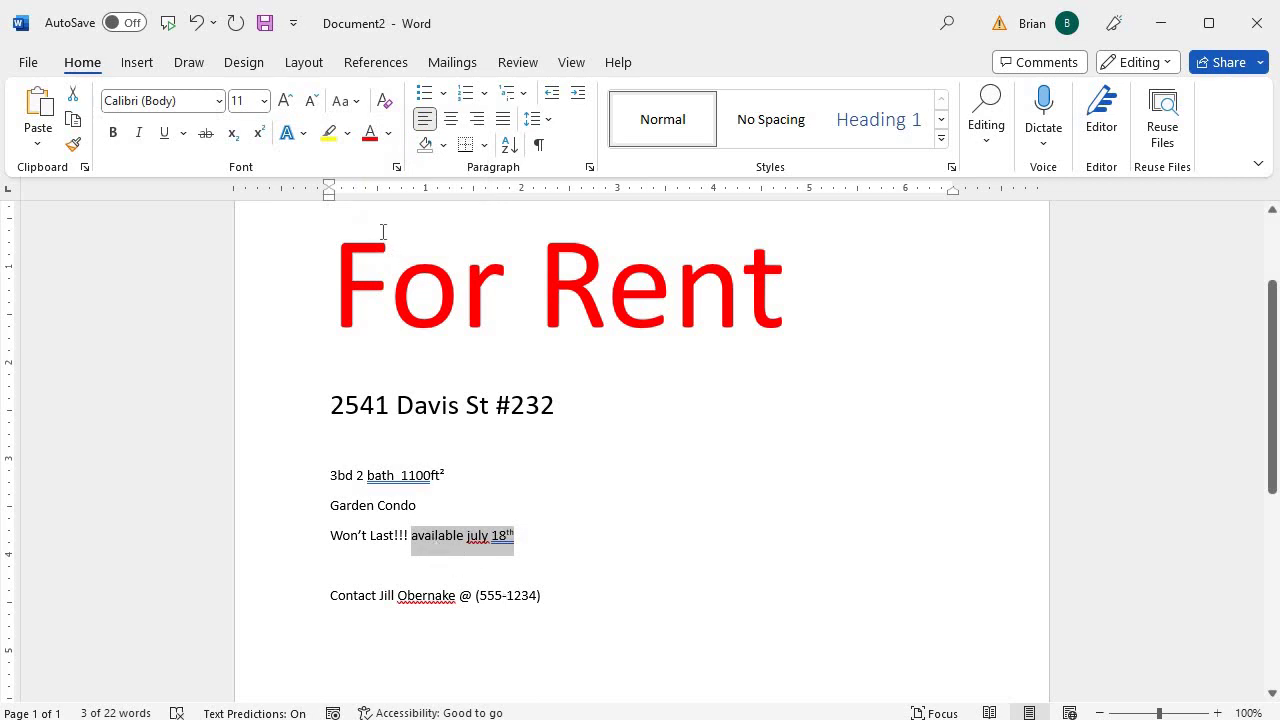
left_click(360, 101)
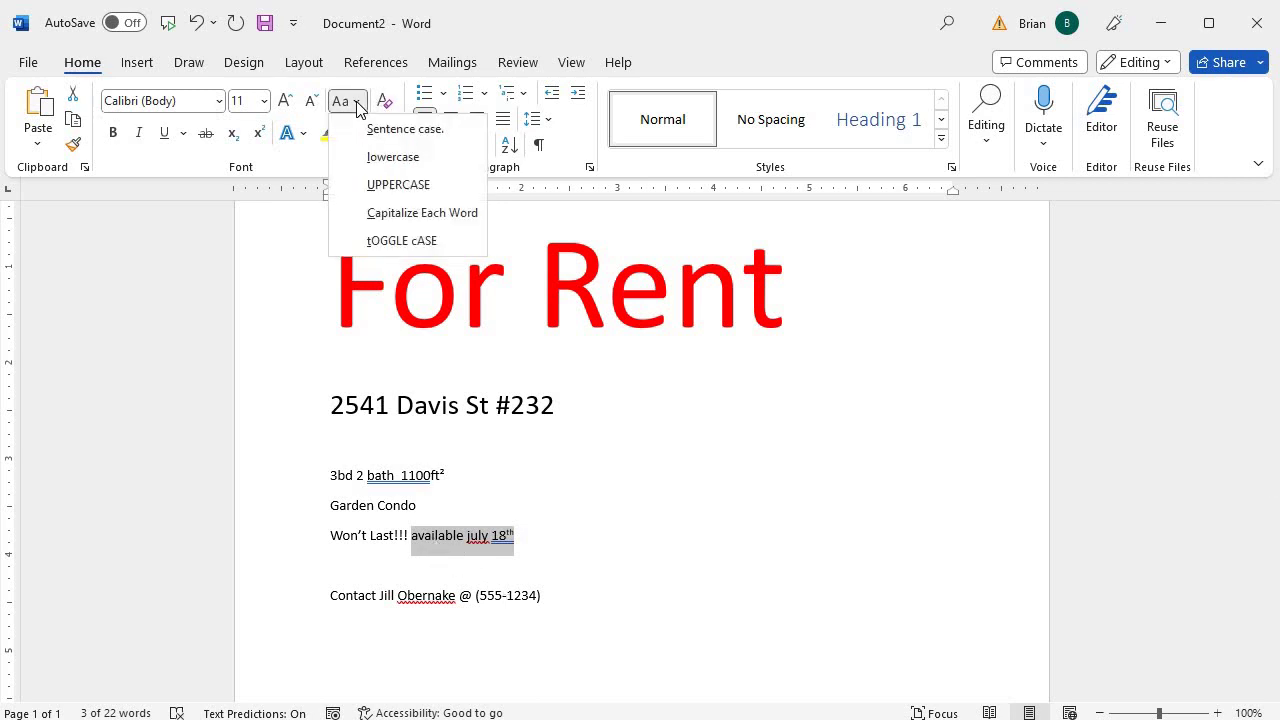
left_click(383, 212)
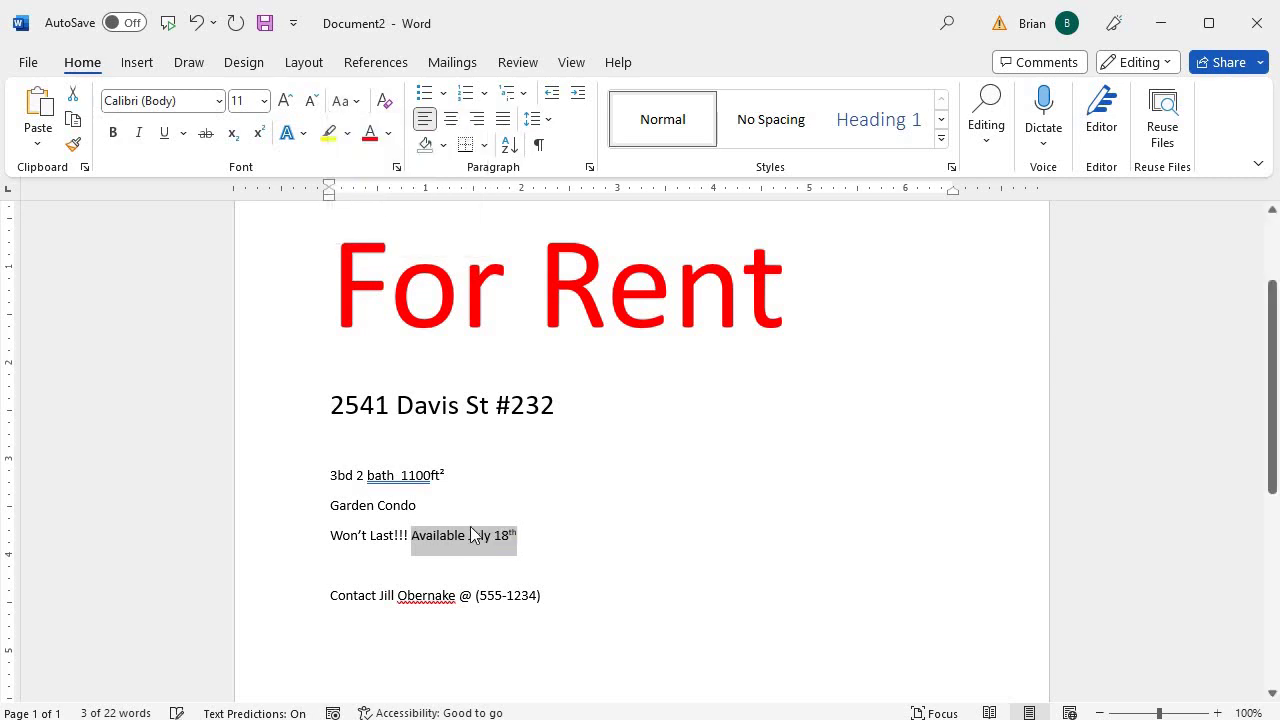
left_click(577, 458)
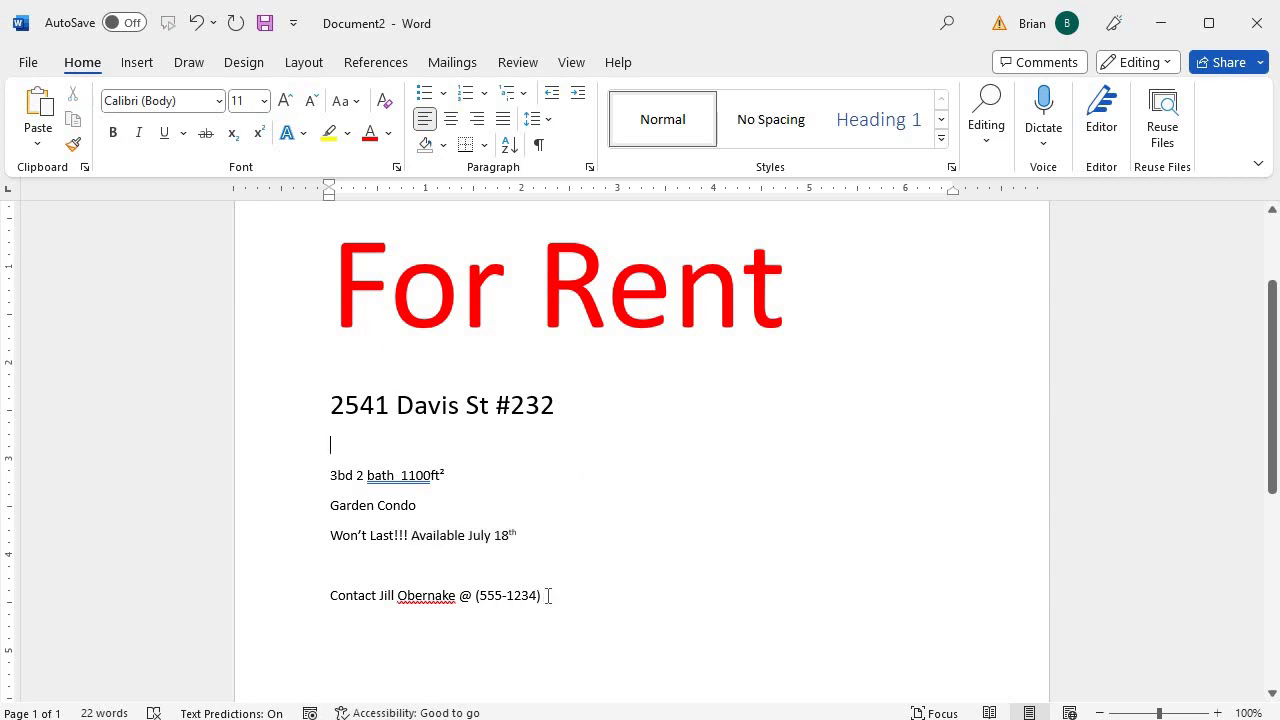
Step: Highlight the entire Contact line in yellow
left_click_drag(493, 609, 344, 605)
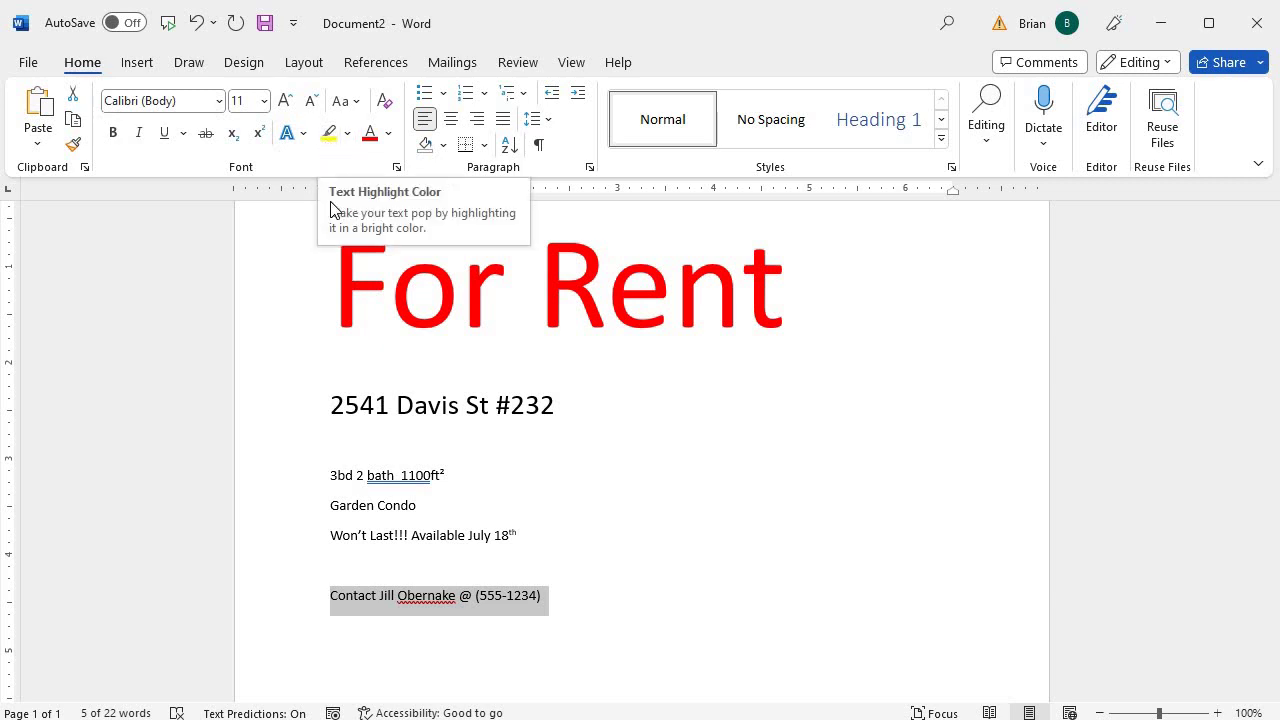
left_click(348, 137)
left_click(363, 163)
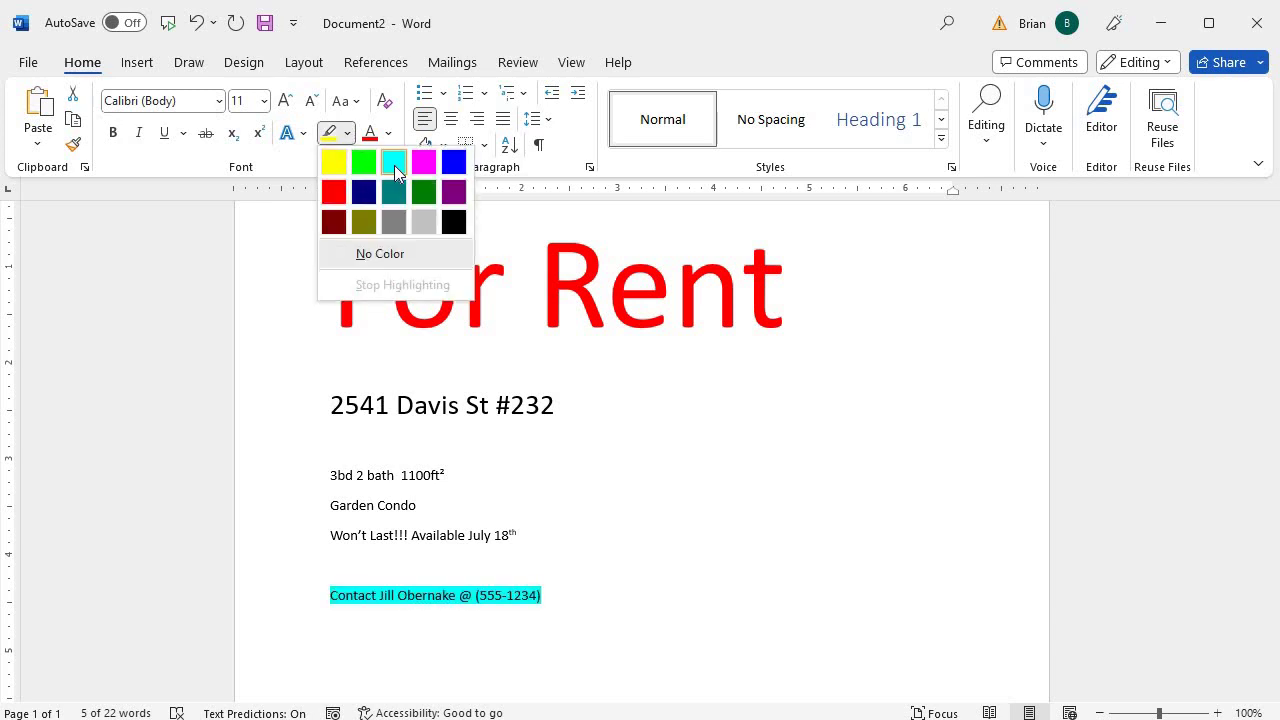
left_click(332, 165)
left_click(414, 468)
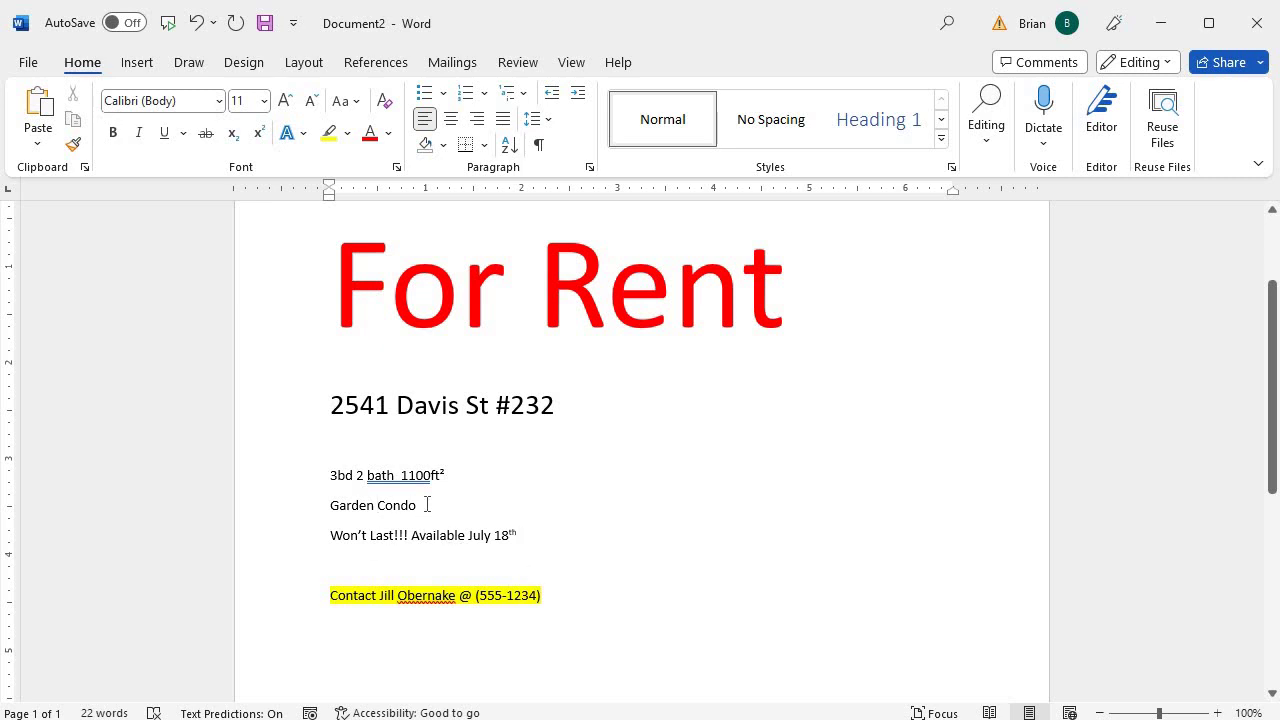
Step: Bold and underline 'Garden Condo', then select the flyer lines from the title down
left_click_drag(384, 511, 323, 524)
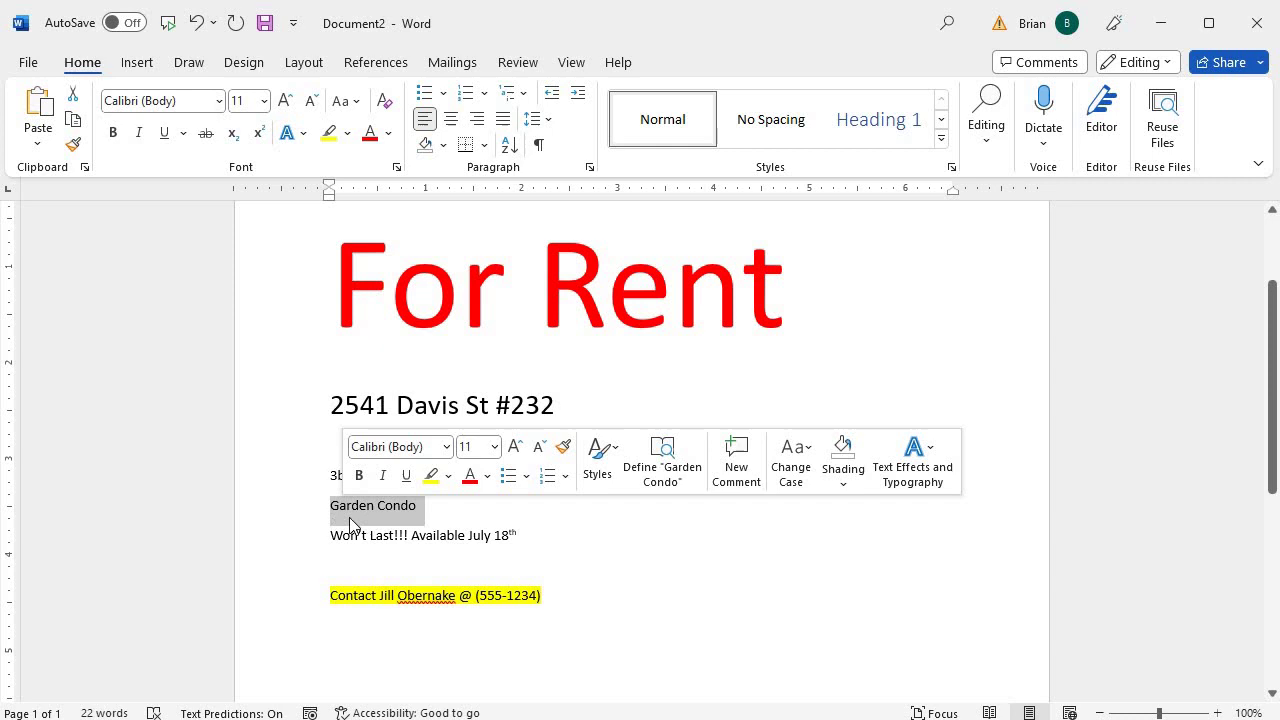
left_click(114, 134)
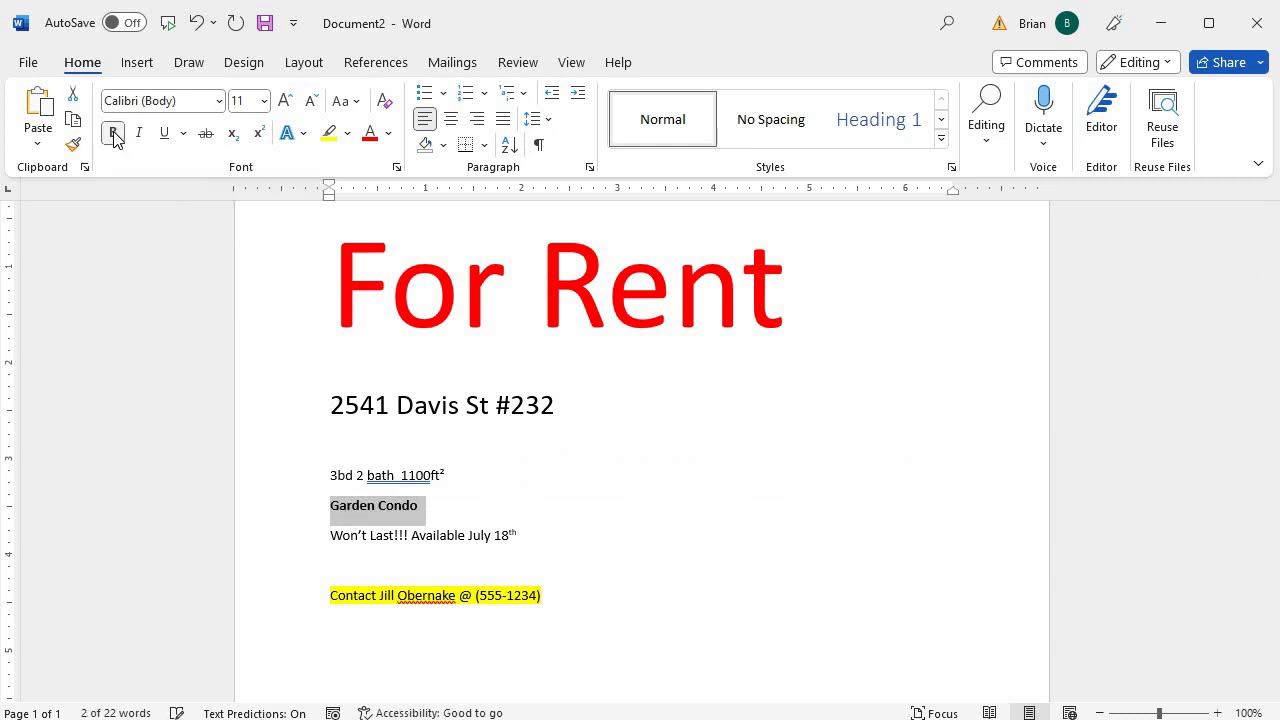
left_click(165, 134)
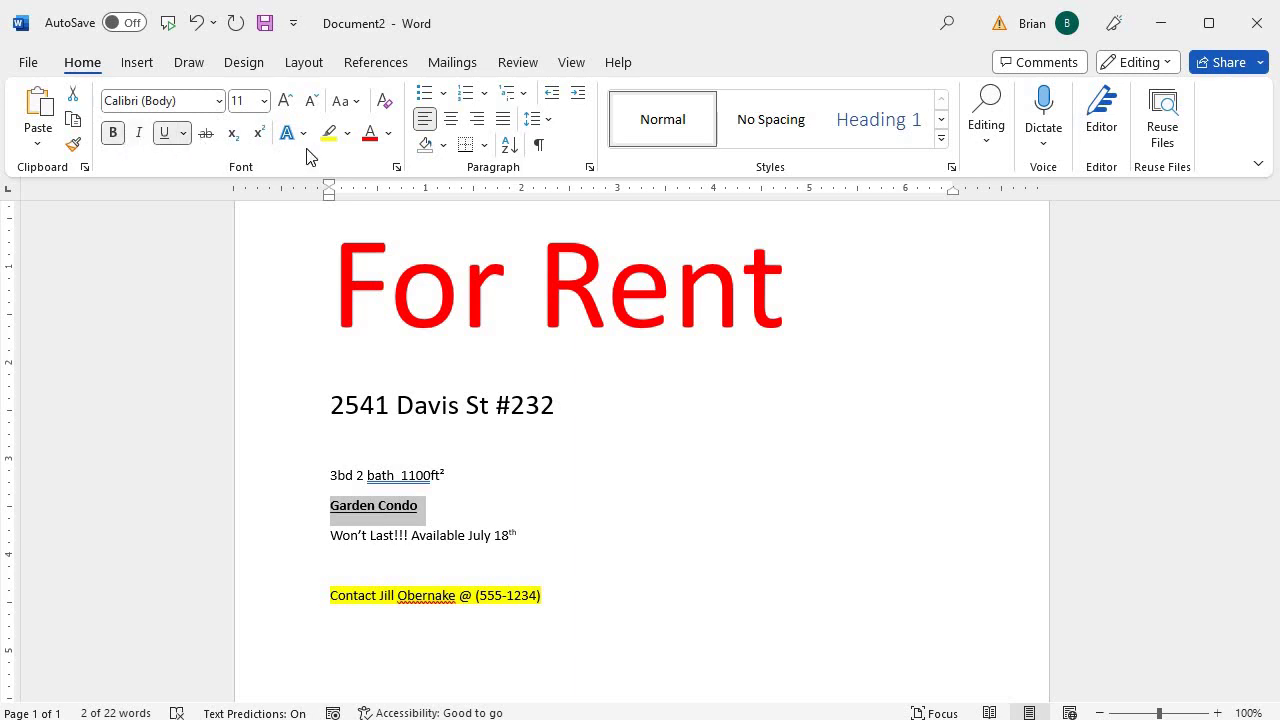
left_click(404, 441)
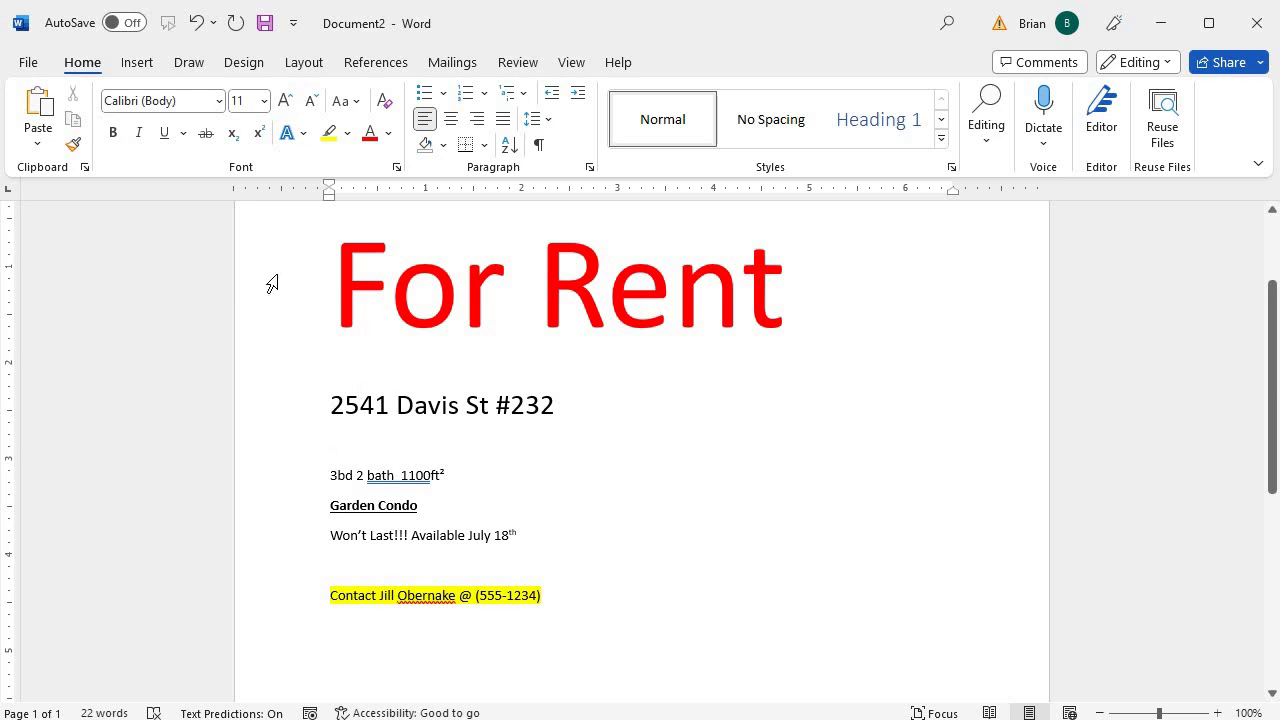
left_click_drag(272, 284, 323, 600)
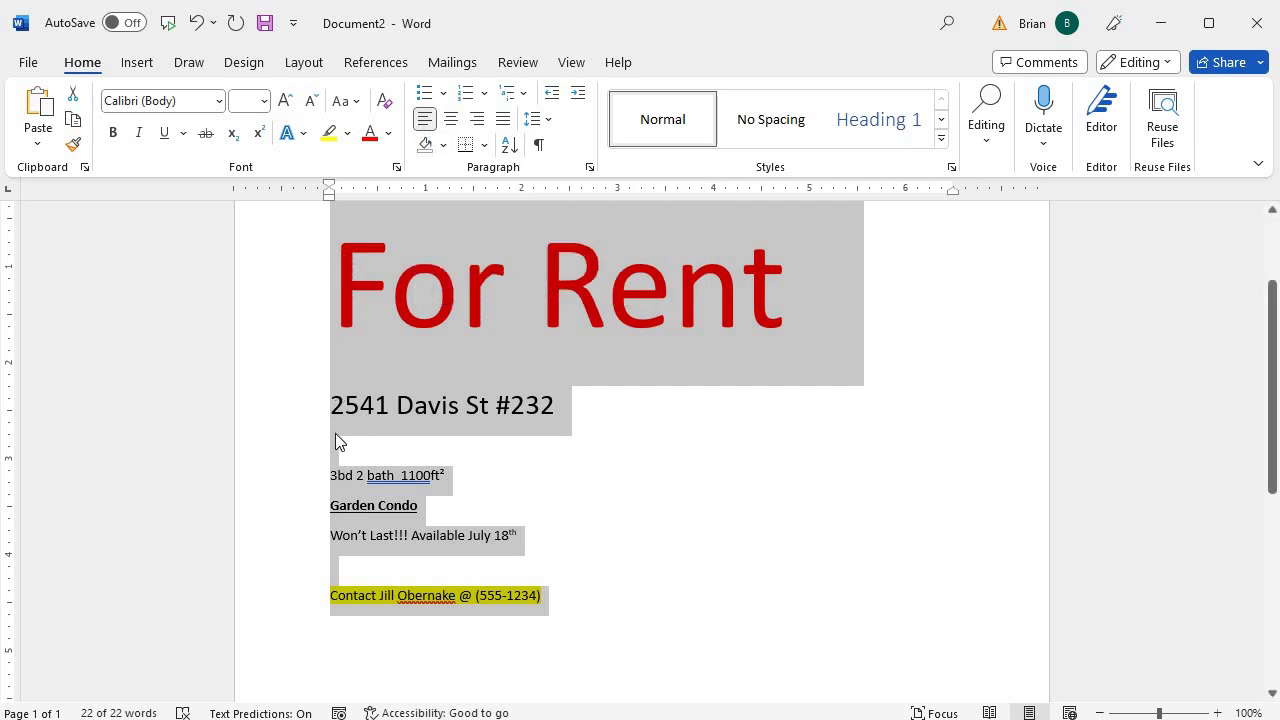
Step: Center-align all the selected flyer lines
left_click(452, 124)
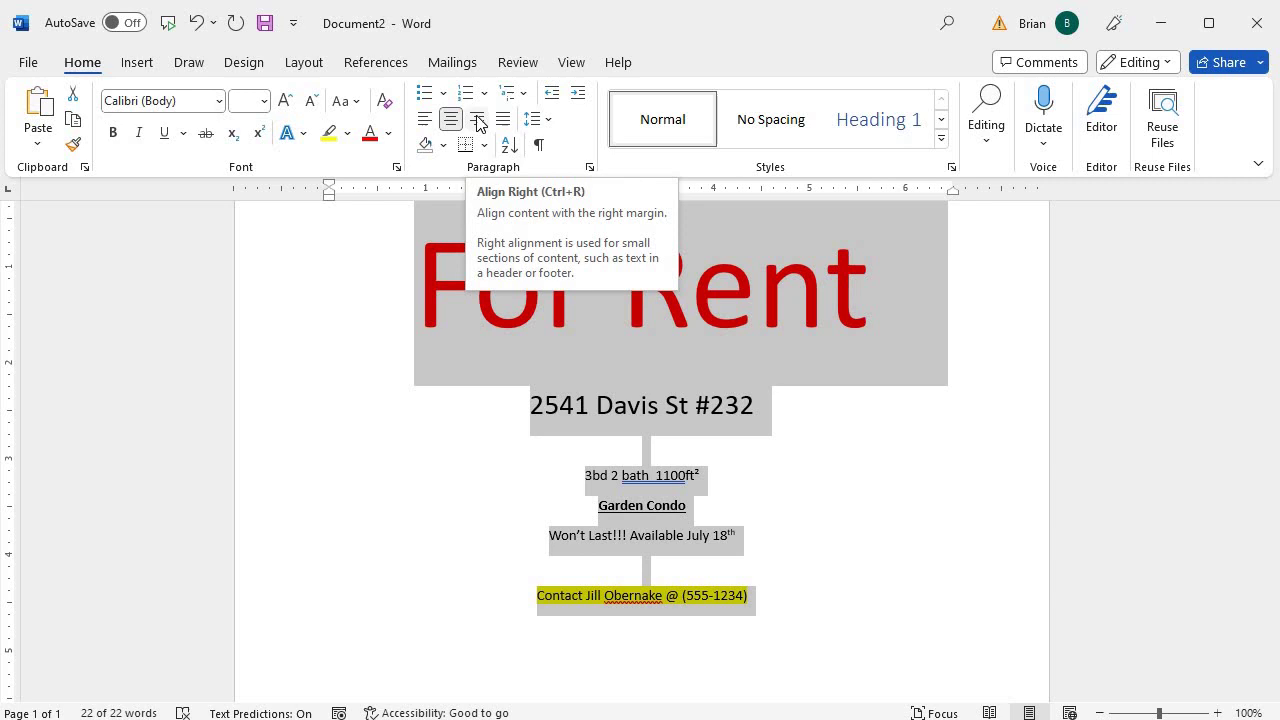
left_click(479, 122)
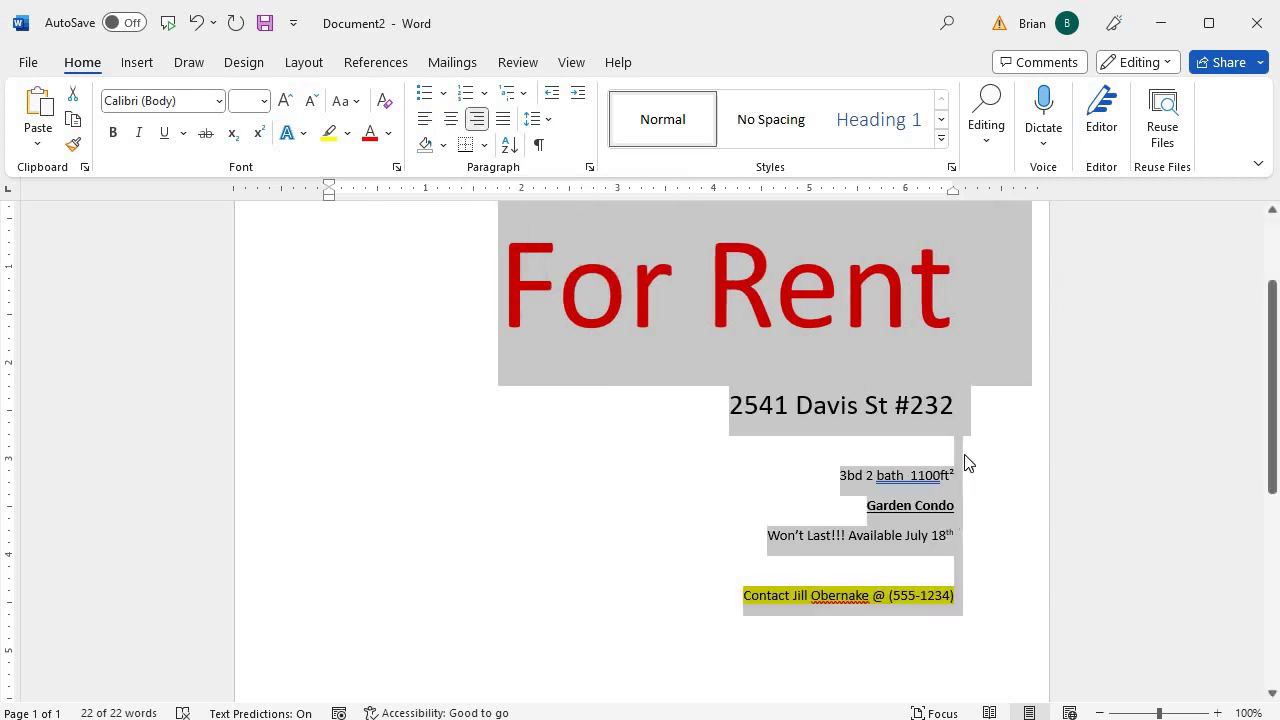
left_click(451, 120)
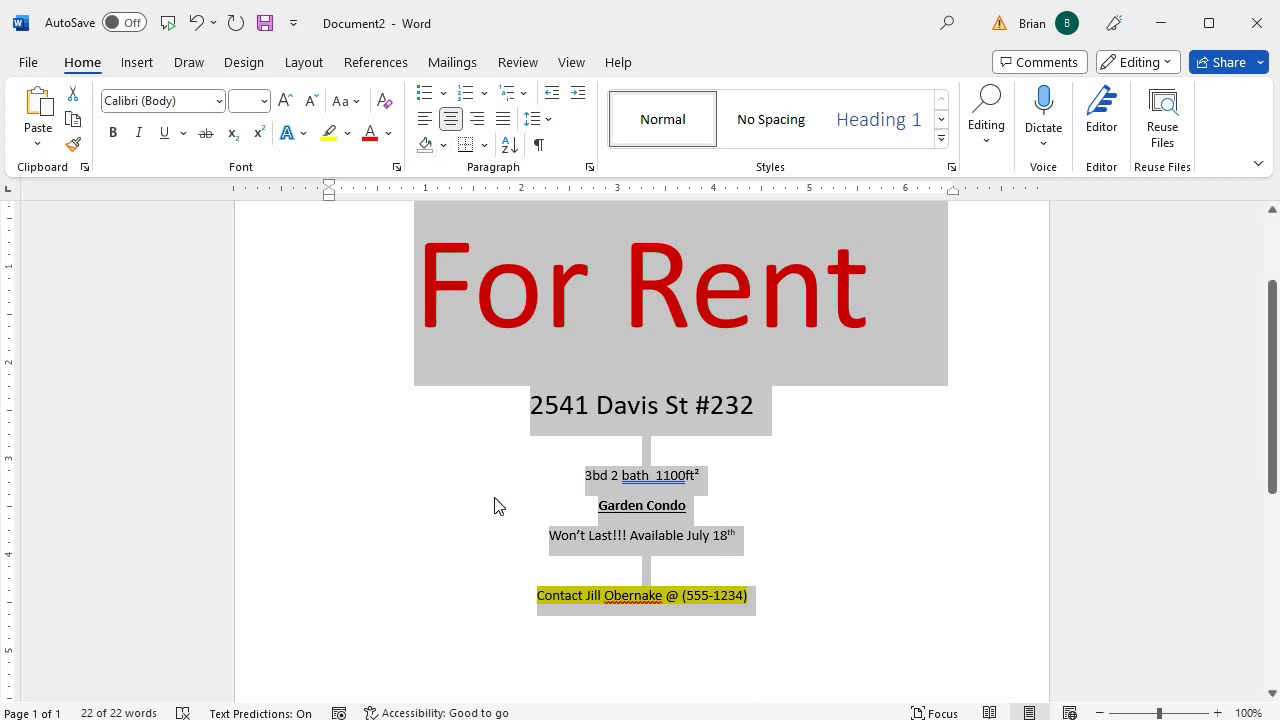
Step: Enlarge the lines from the address to the contact line by four size steps
left_click(468, 486)
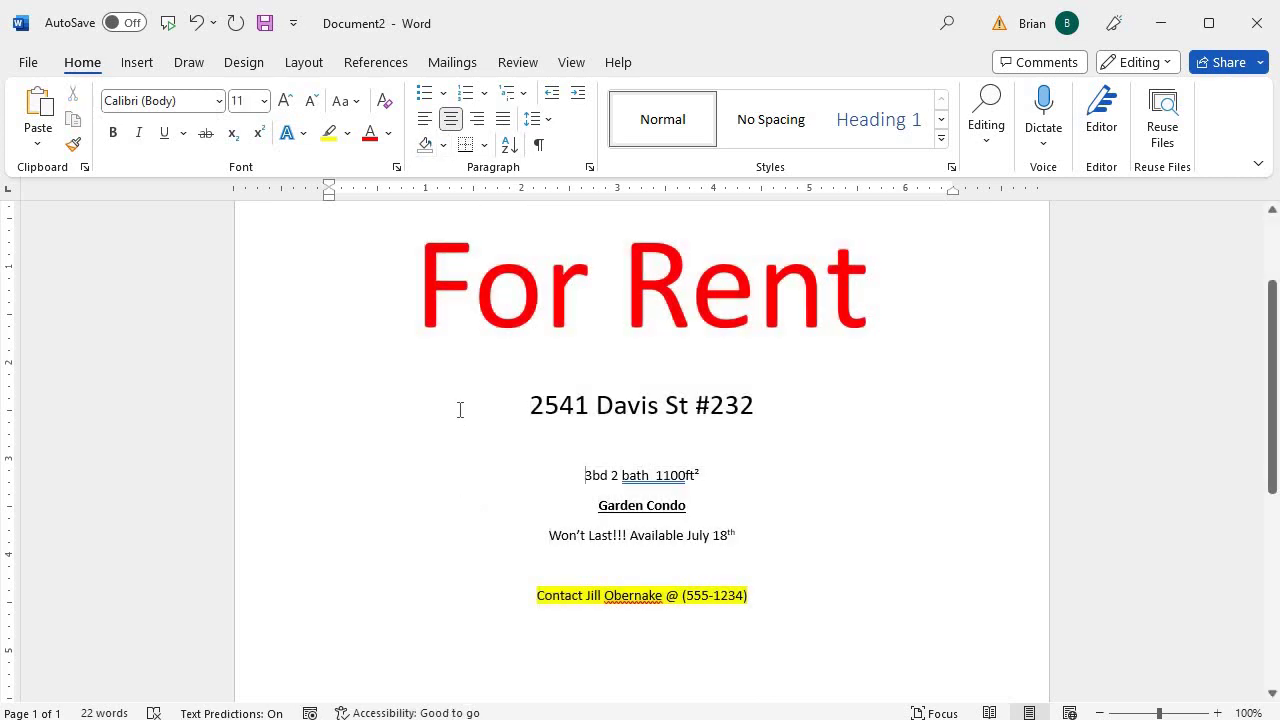
left_click_drag(460, 407, 757, 614)
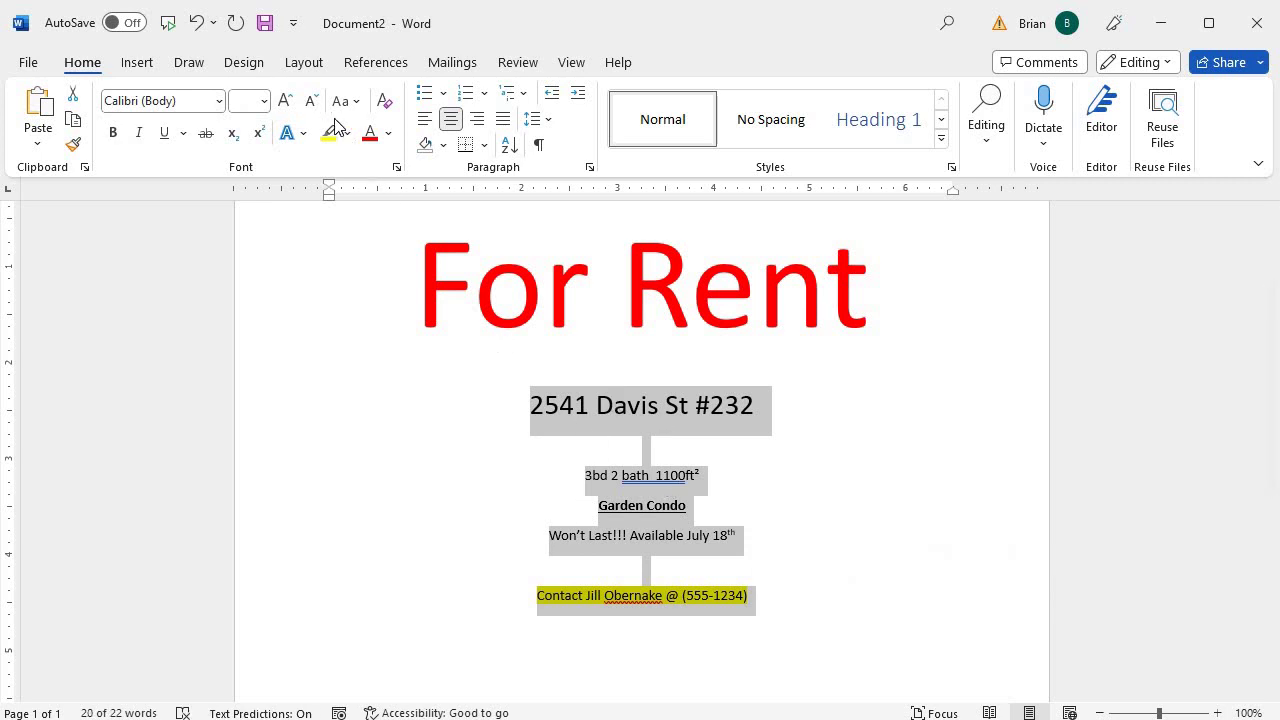
left_click(285, 104)
left_click(285, 104)
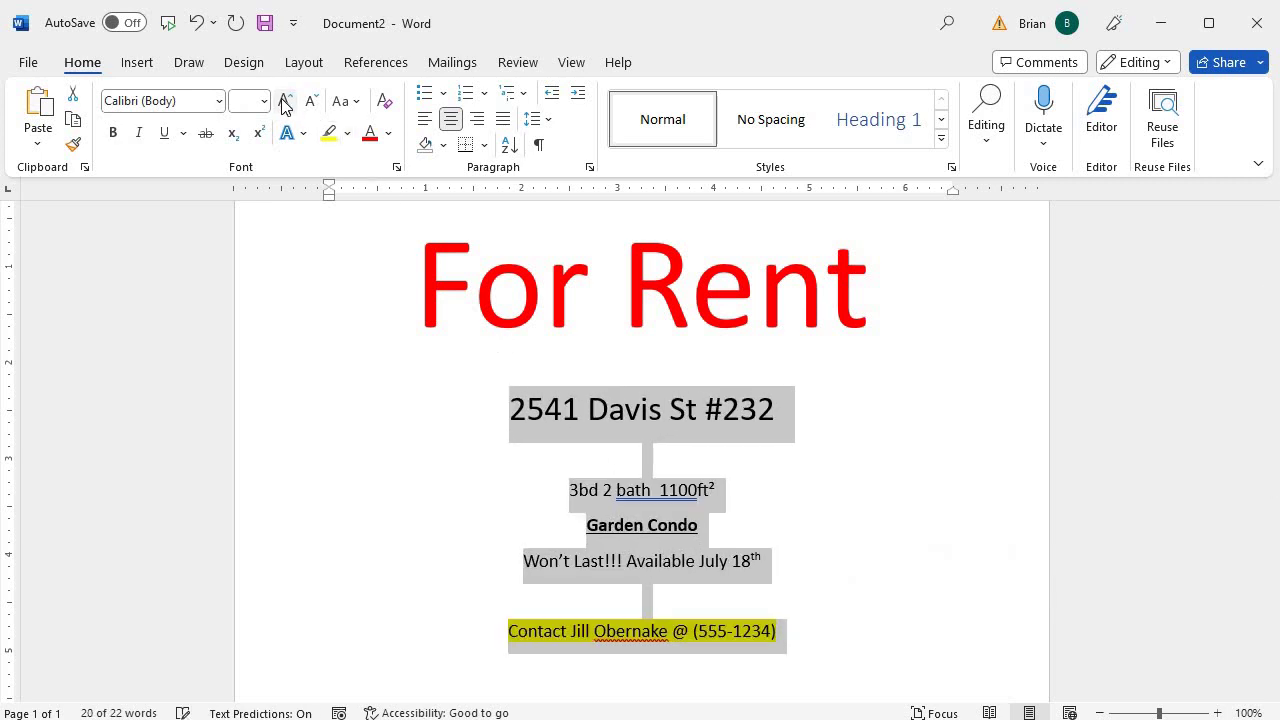
left_click(285, 104)
left_click(285, 104)
left_click(333, 343)
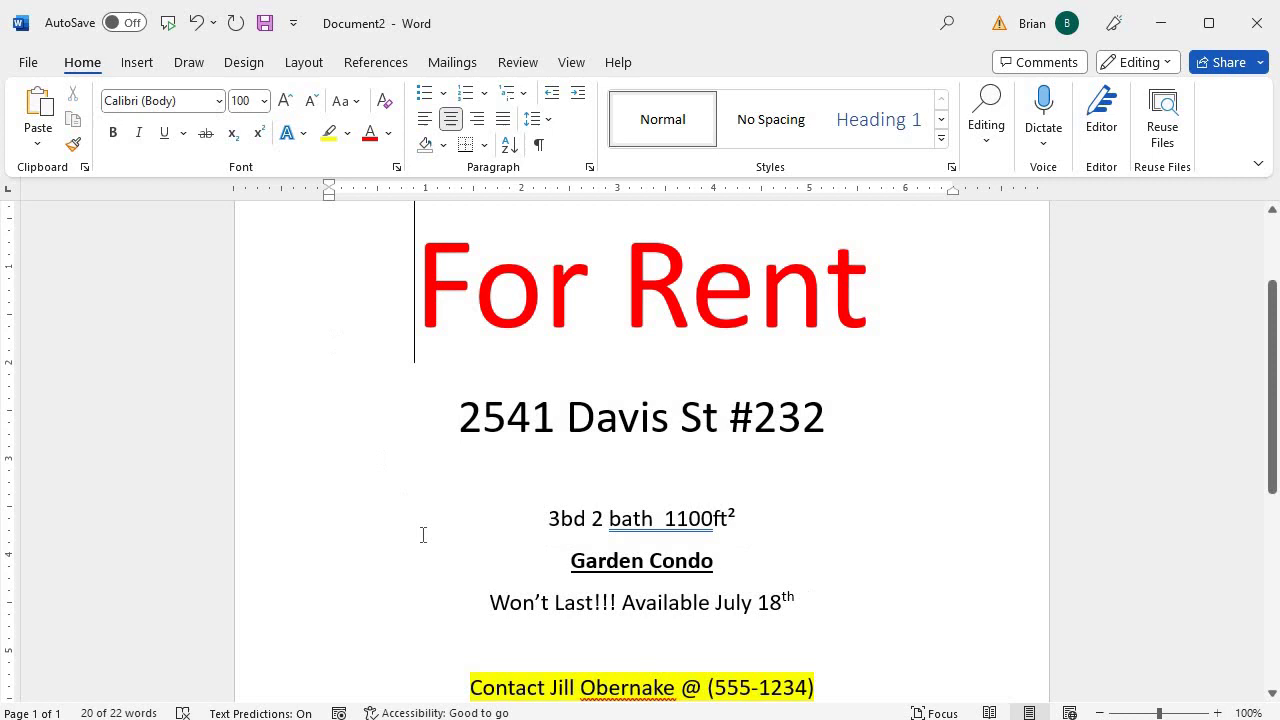
scroll(443, 537, "down", 2)
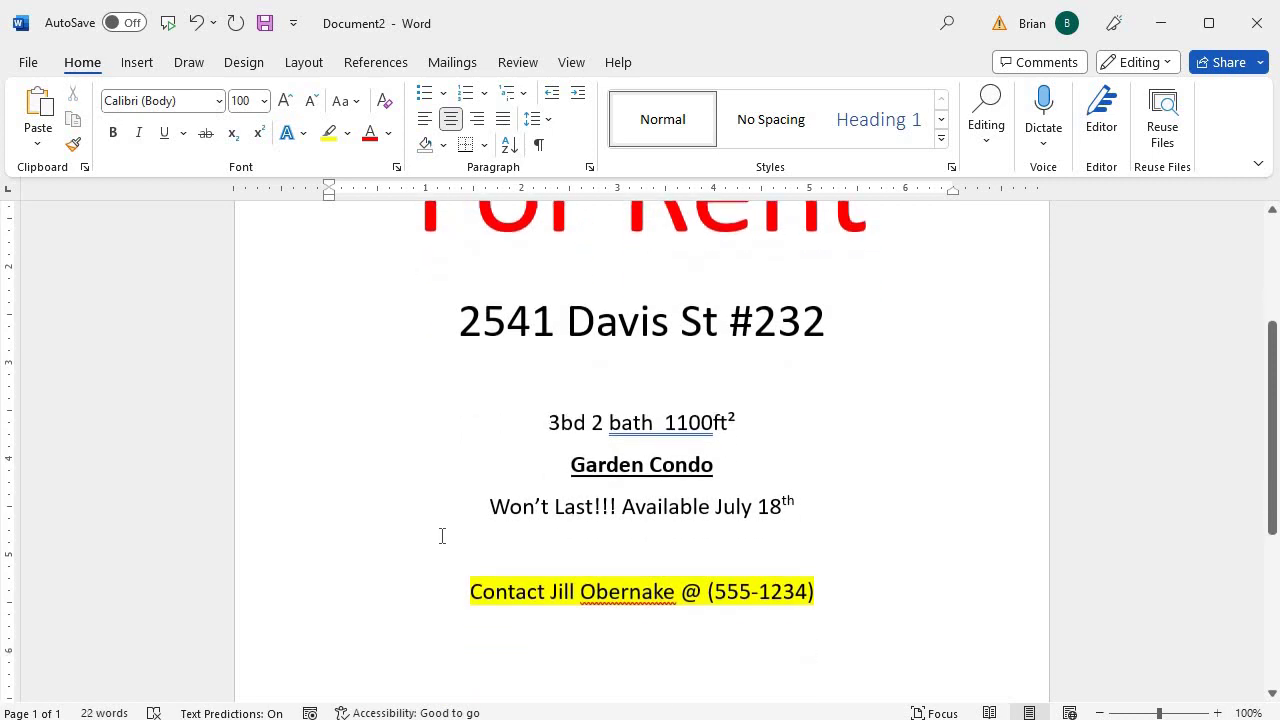
scroll(441, 534, "up", 2)
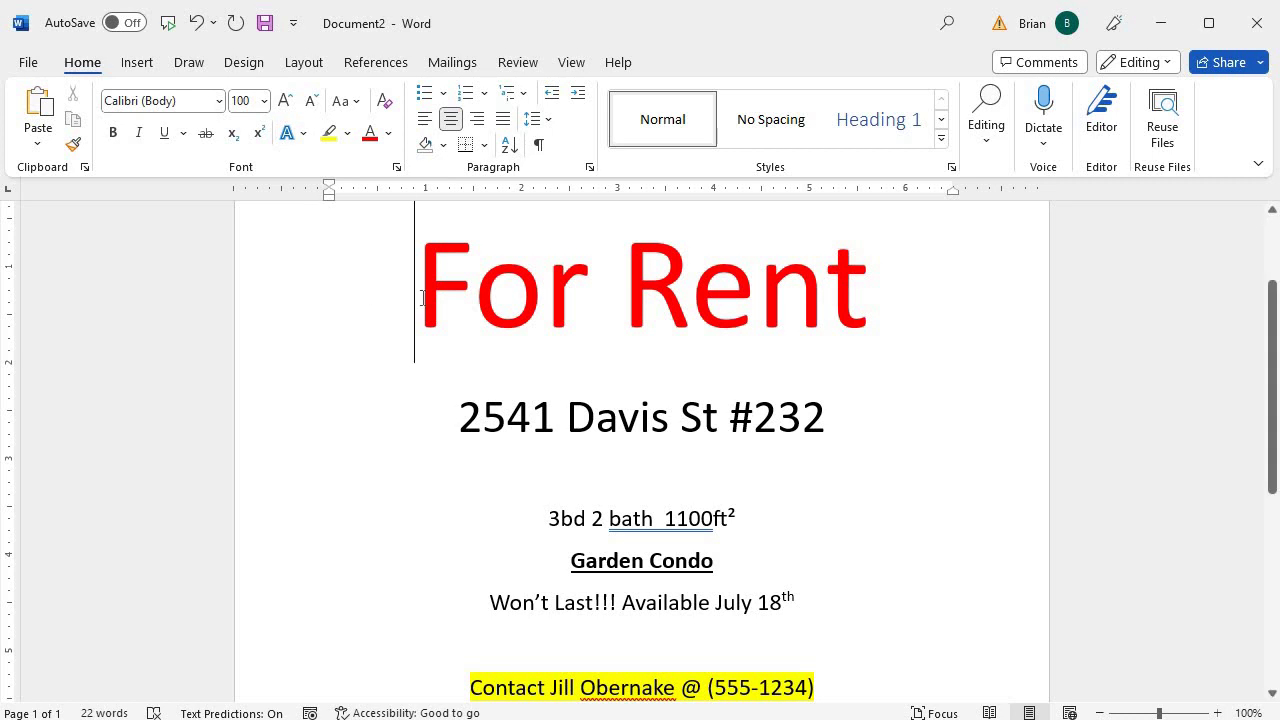
left_click(275, 297)
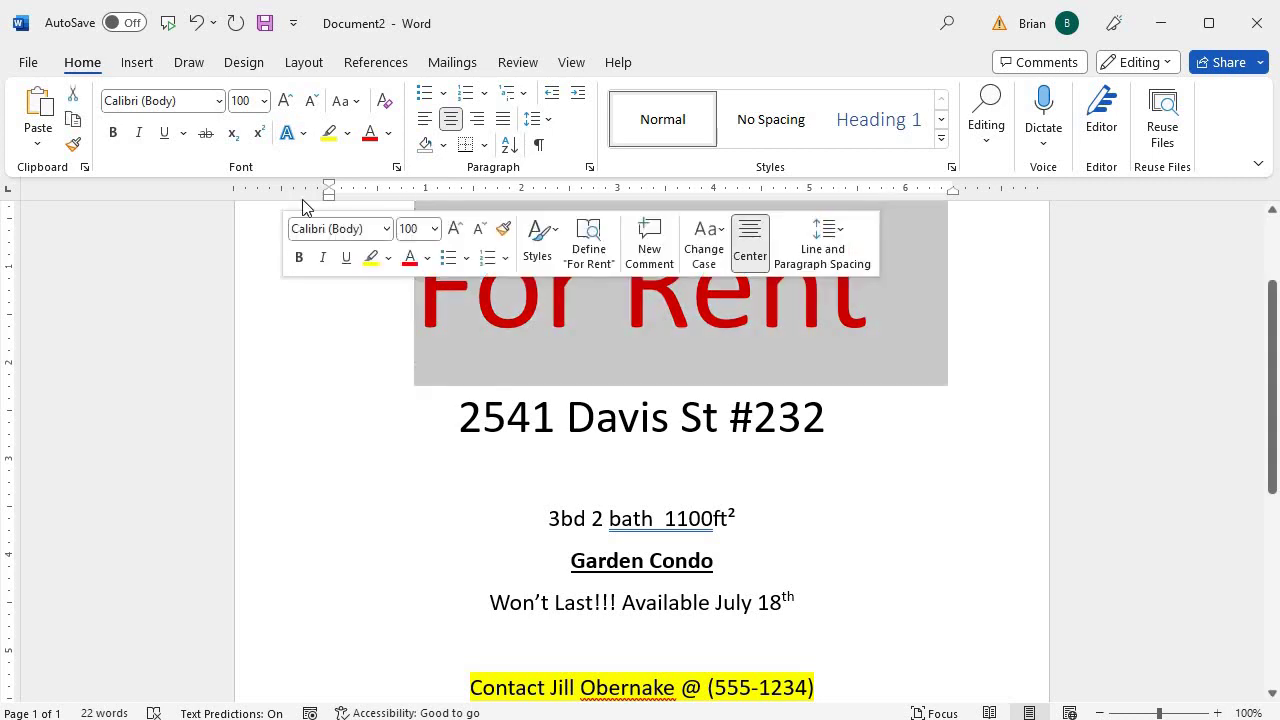
left_click(304, 135)
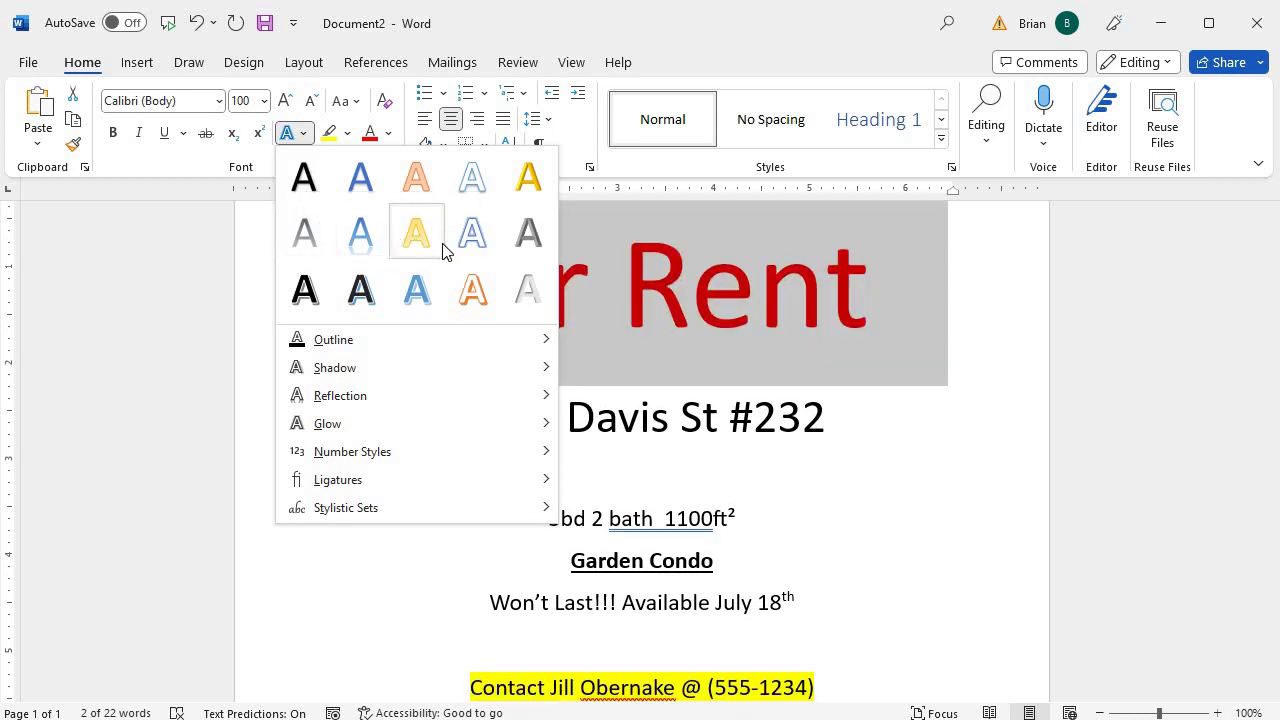
left_click(474, 245)
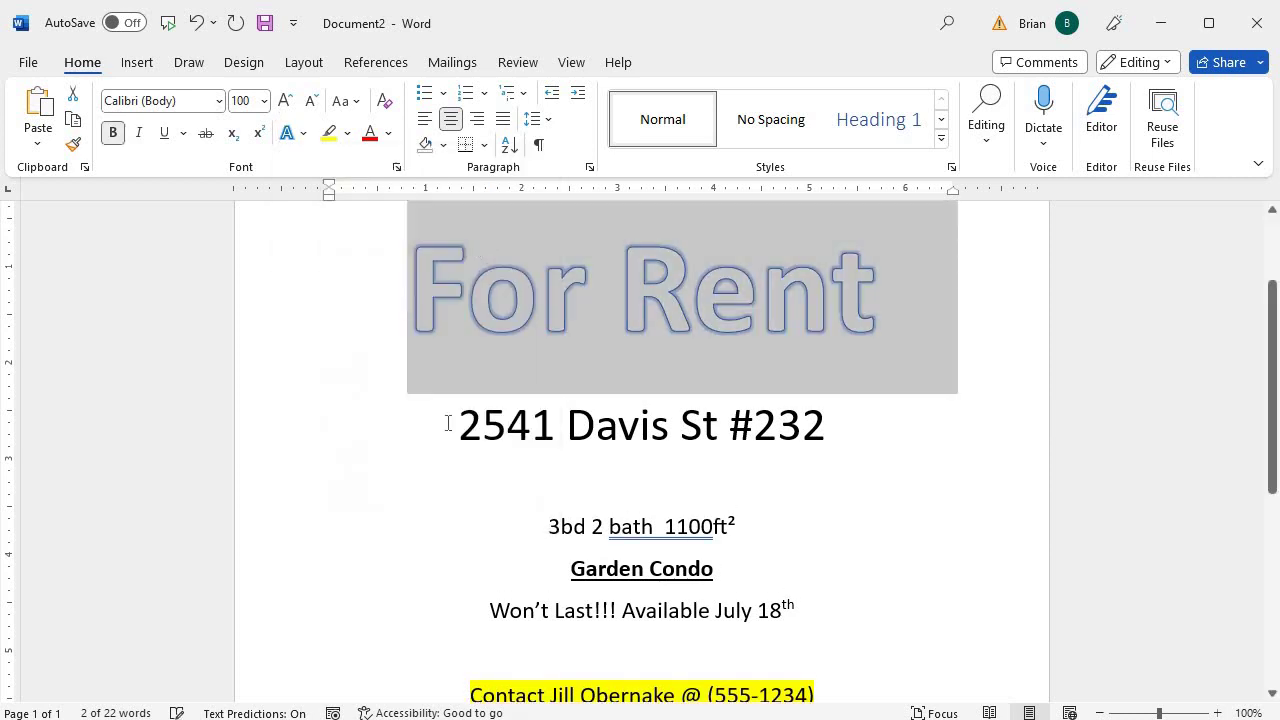
left_click(403, 492)
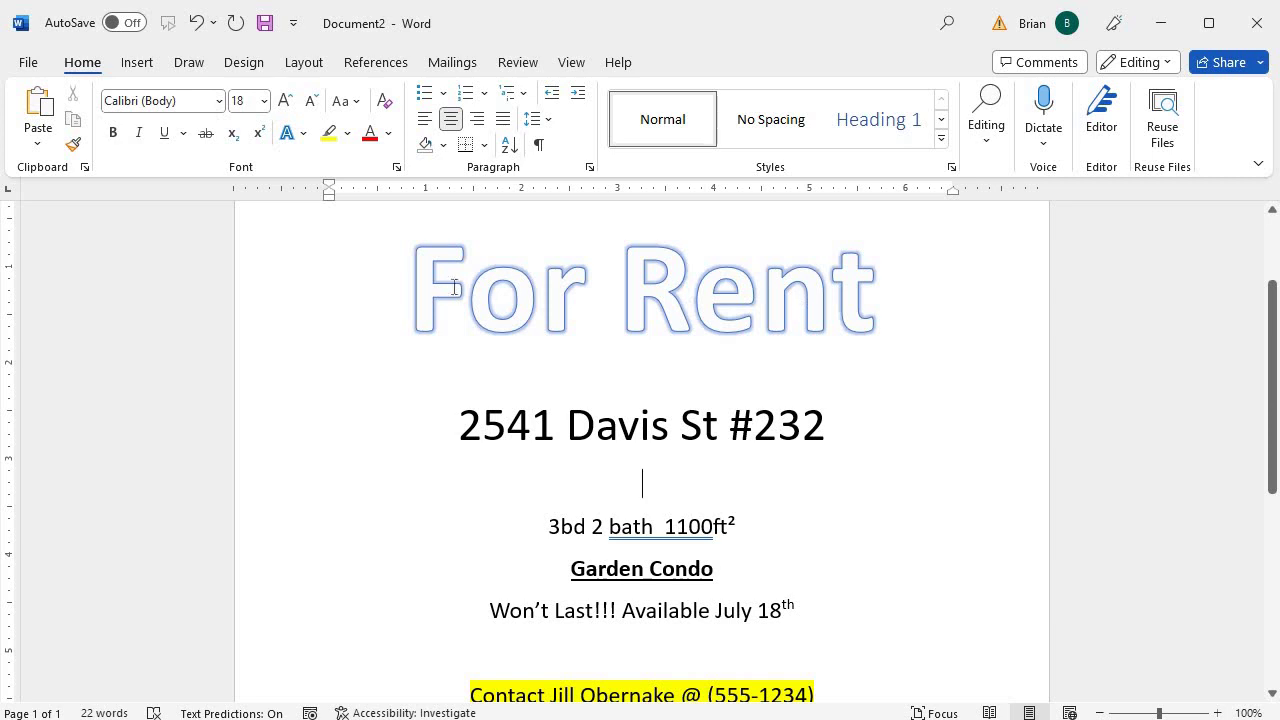
left_click(275, 310)
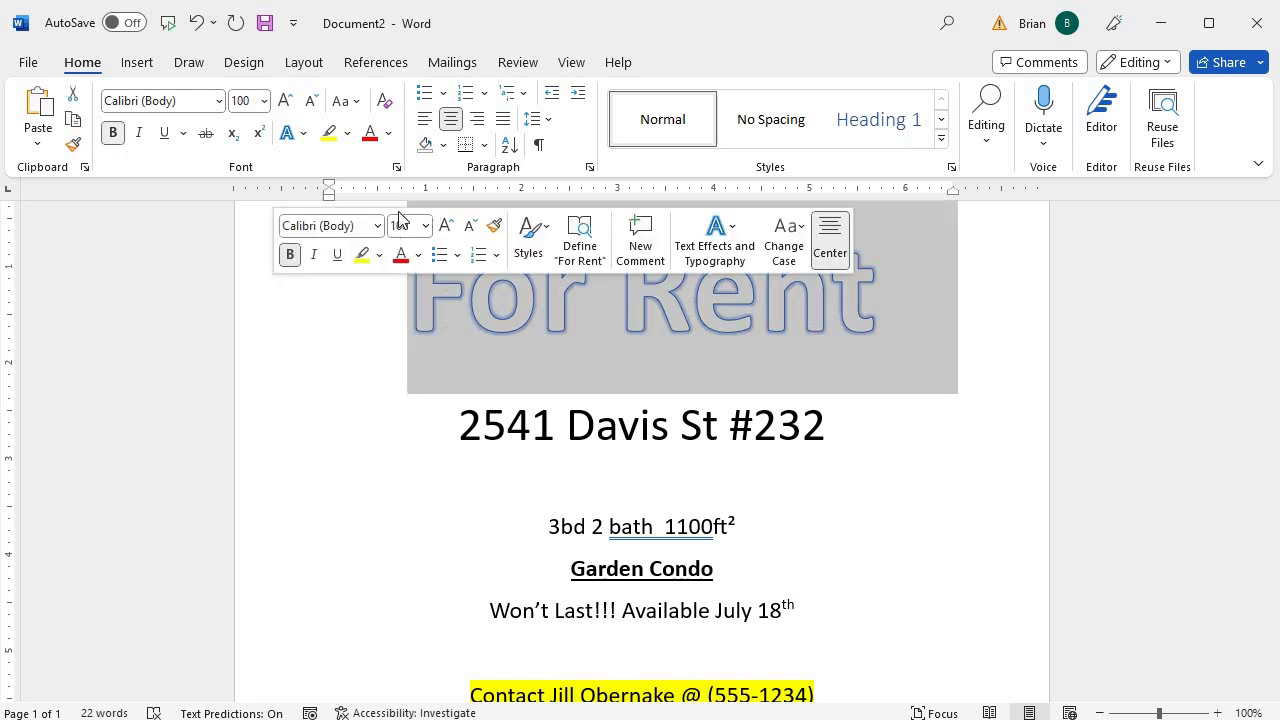
left_click(303, 135)
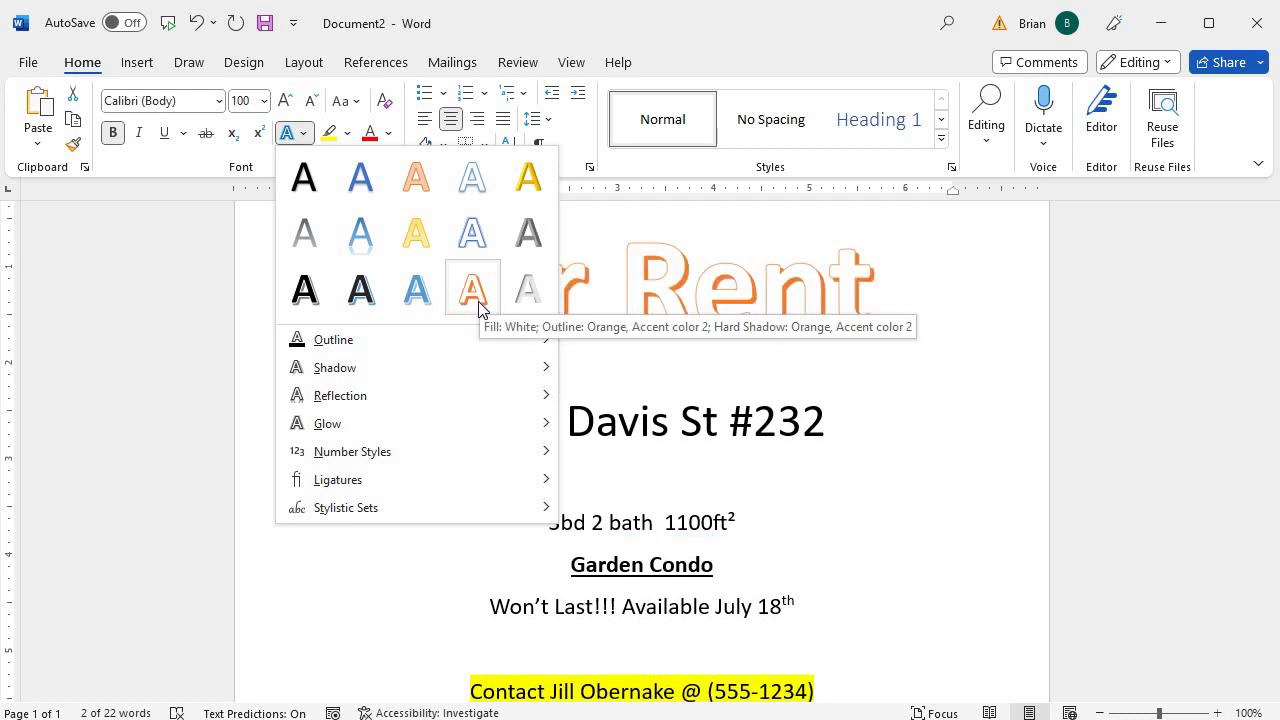
left_click(478, 303)
left_click(358, 407)
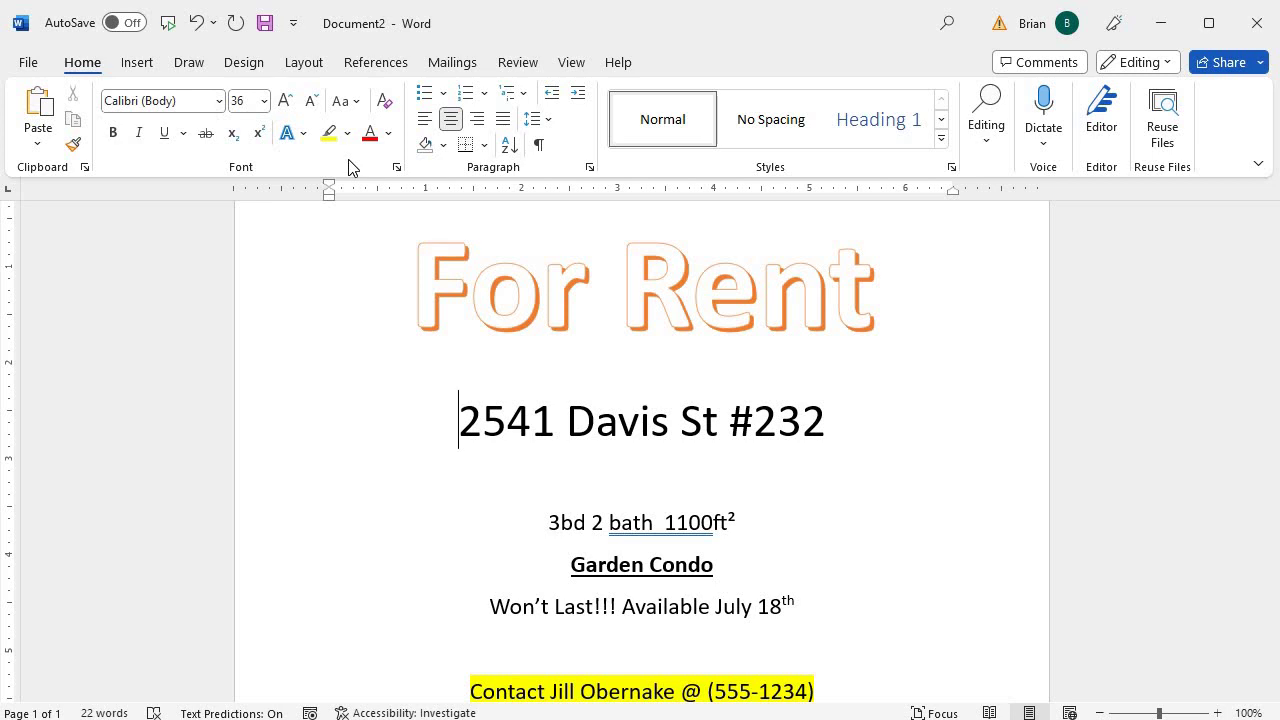
left_click(197, 23)
left_click(197, 23)
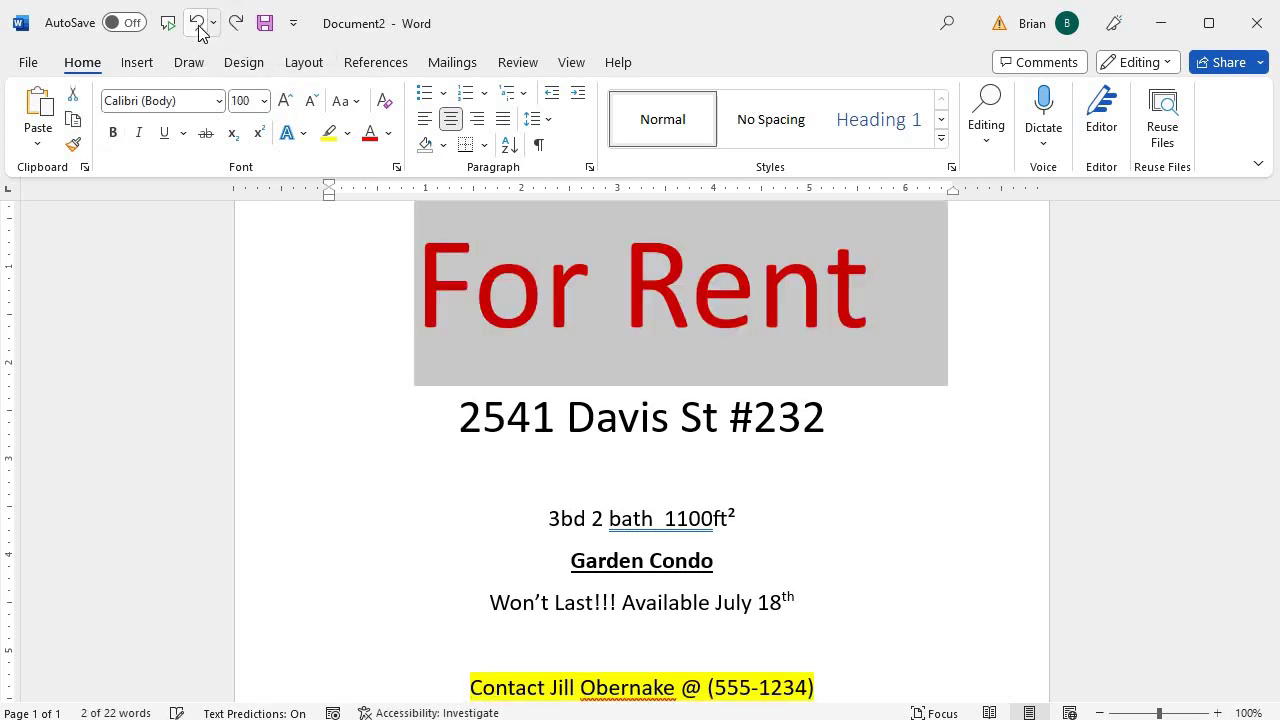
left_click(368, 514)
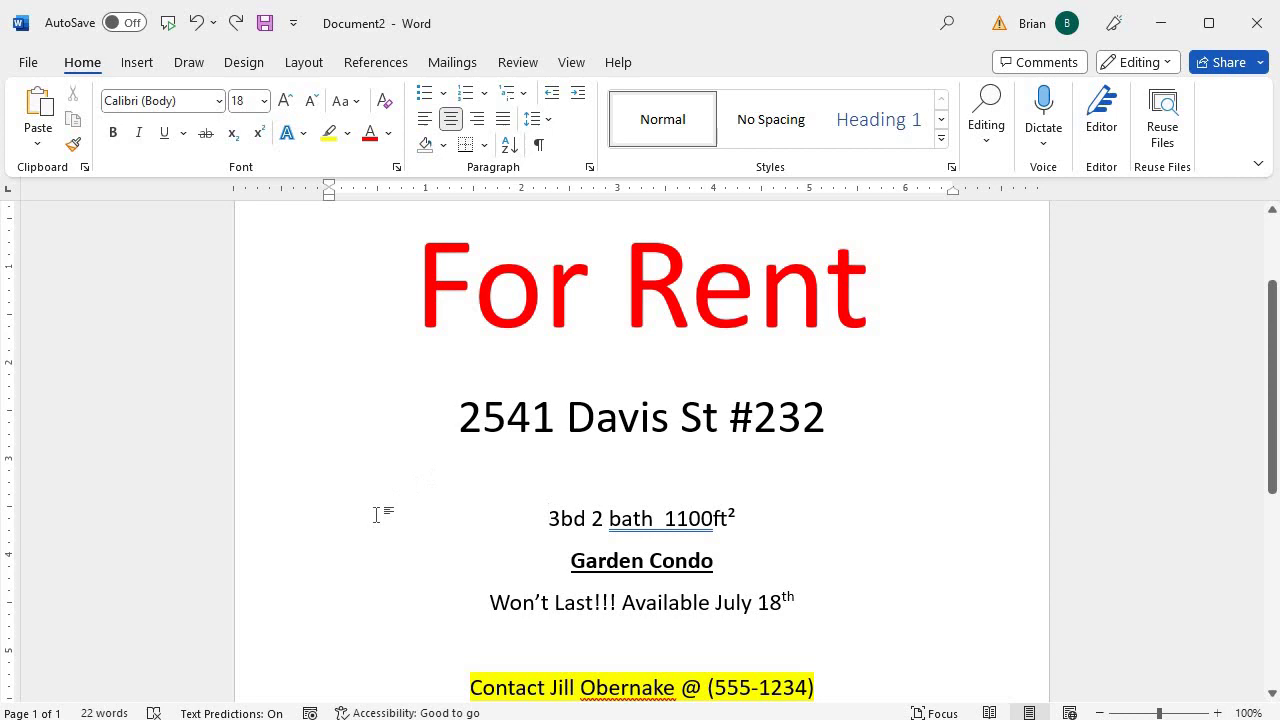
Step: Show the Print pane with the preview zoomed to display the full flyer page
left_click(27, 65)
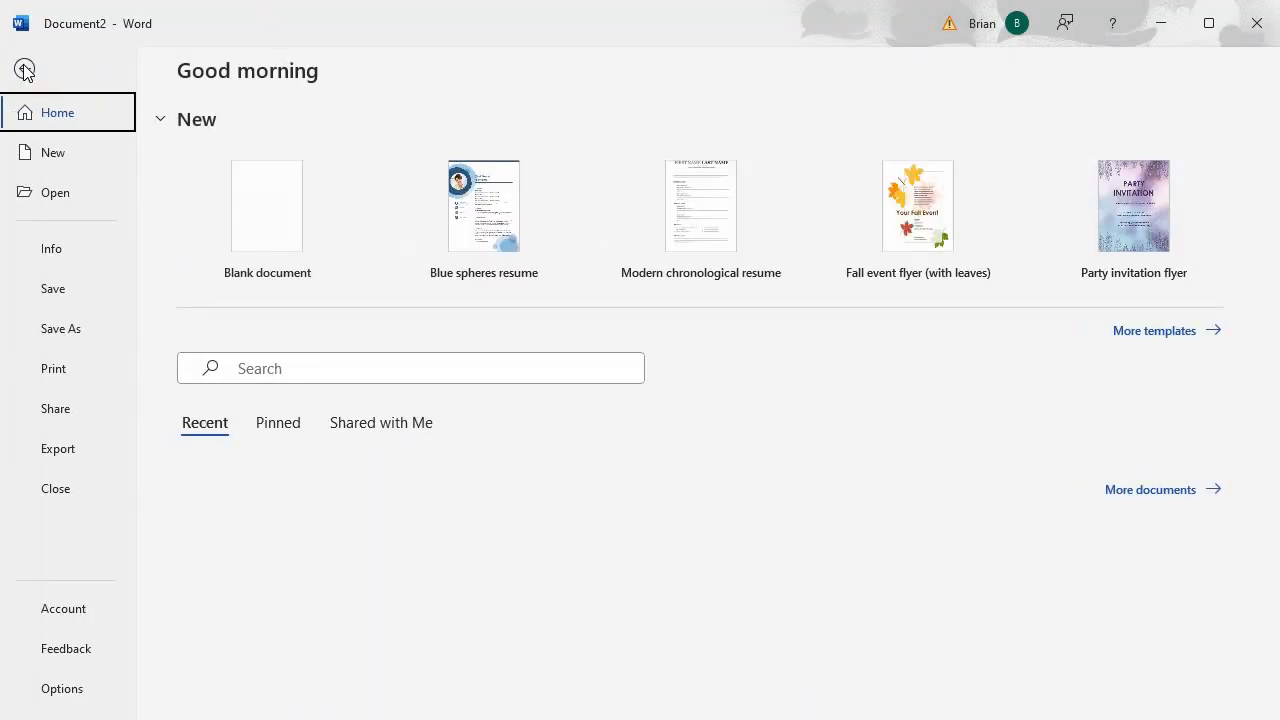
left_click(53, 377)
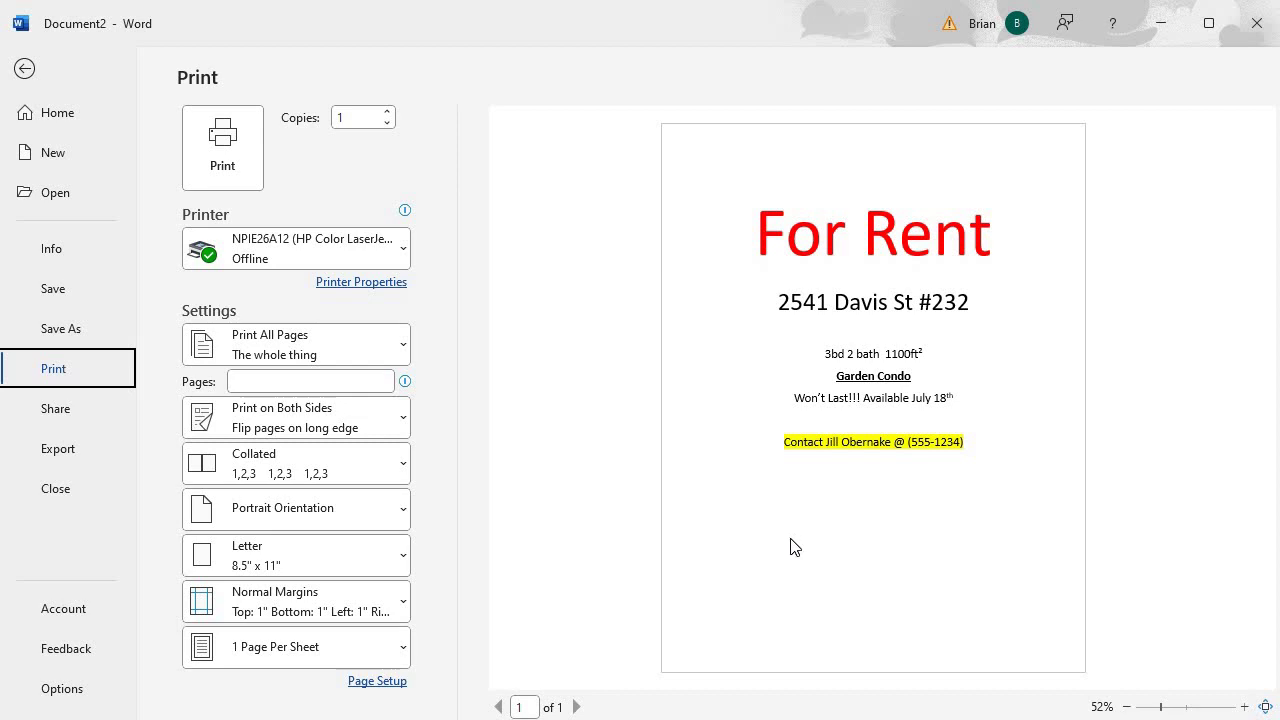
left_click(1197, 707)
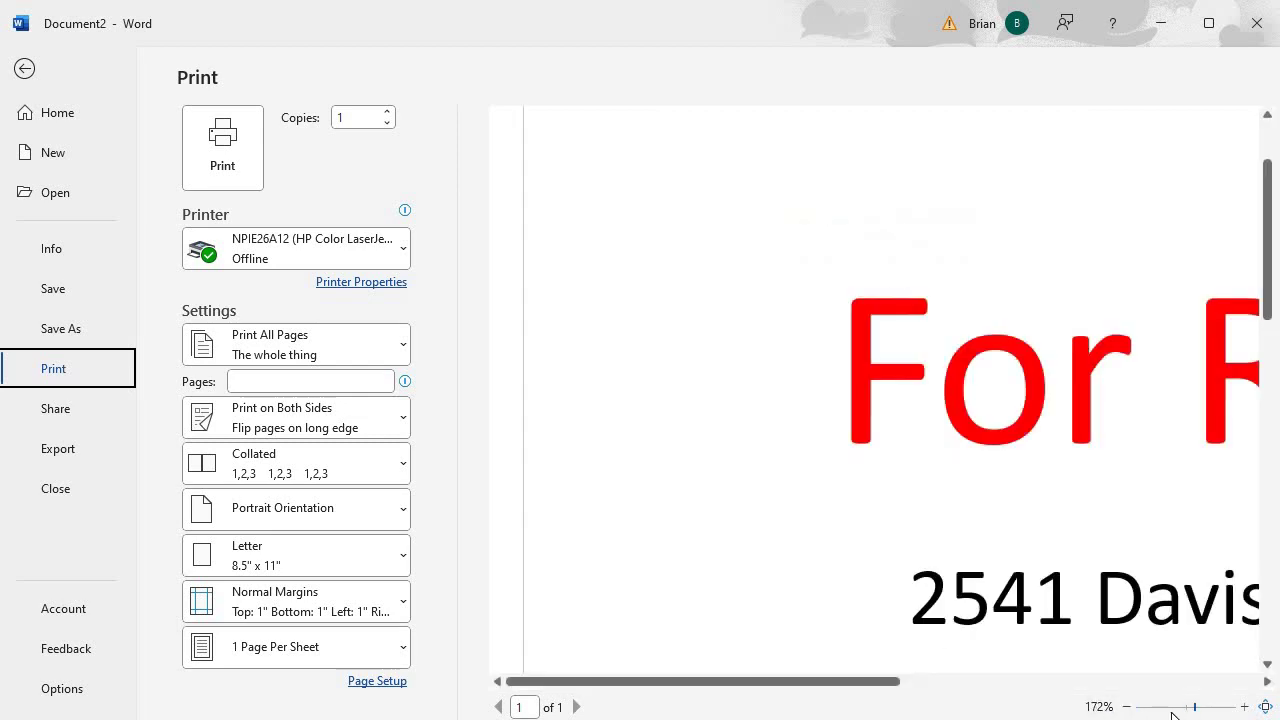
left_click_drag(1177, 711, 1158, 710)
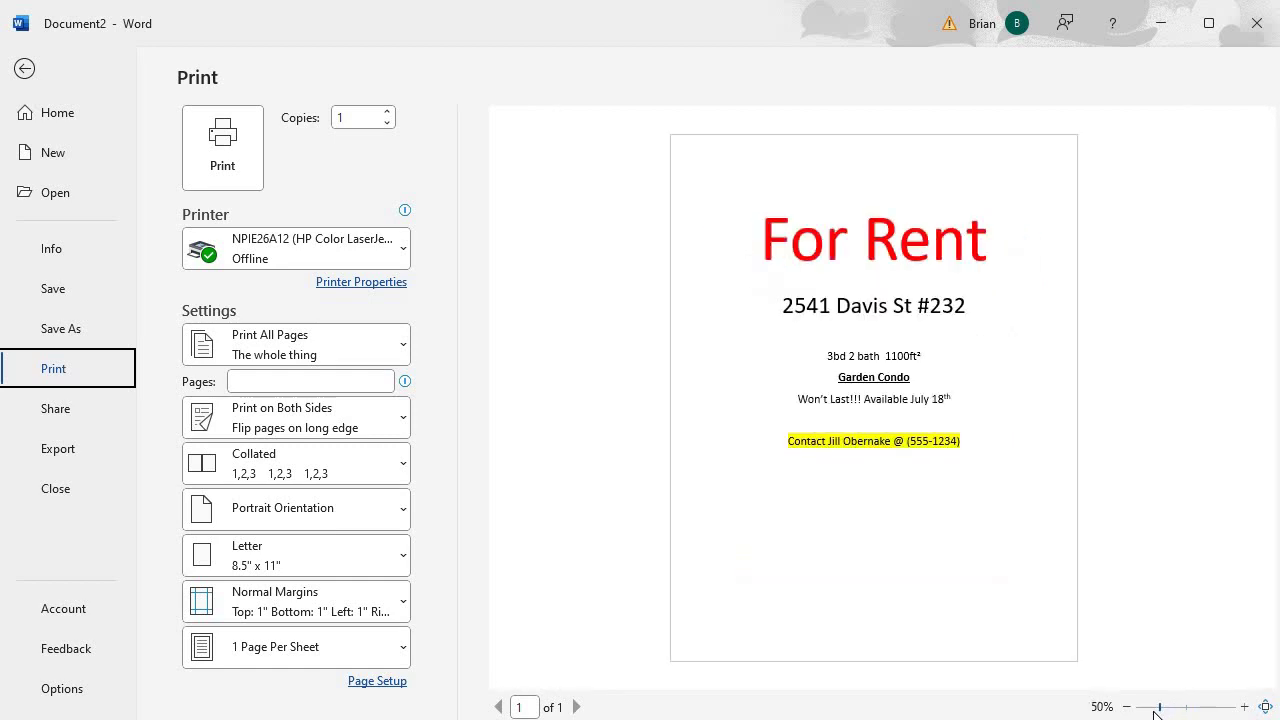
left_click(1166, 711)
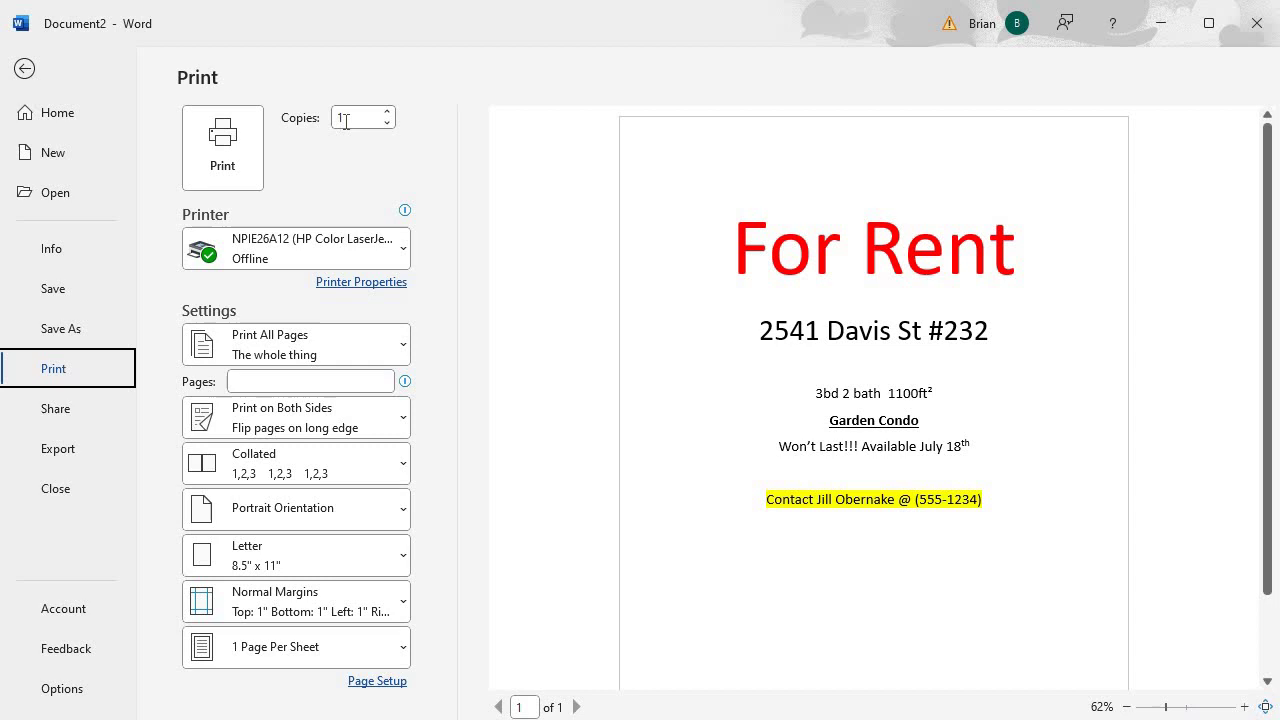
Step: Keep 1 copy and set the pages to print to 7-11
left_click(388, 113)
left_click(388, 113)
left_click(388, 113)
left_click(388, 113)
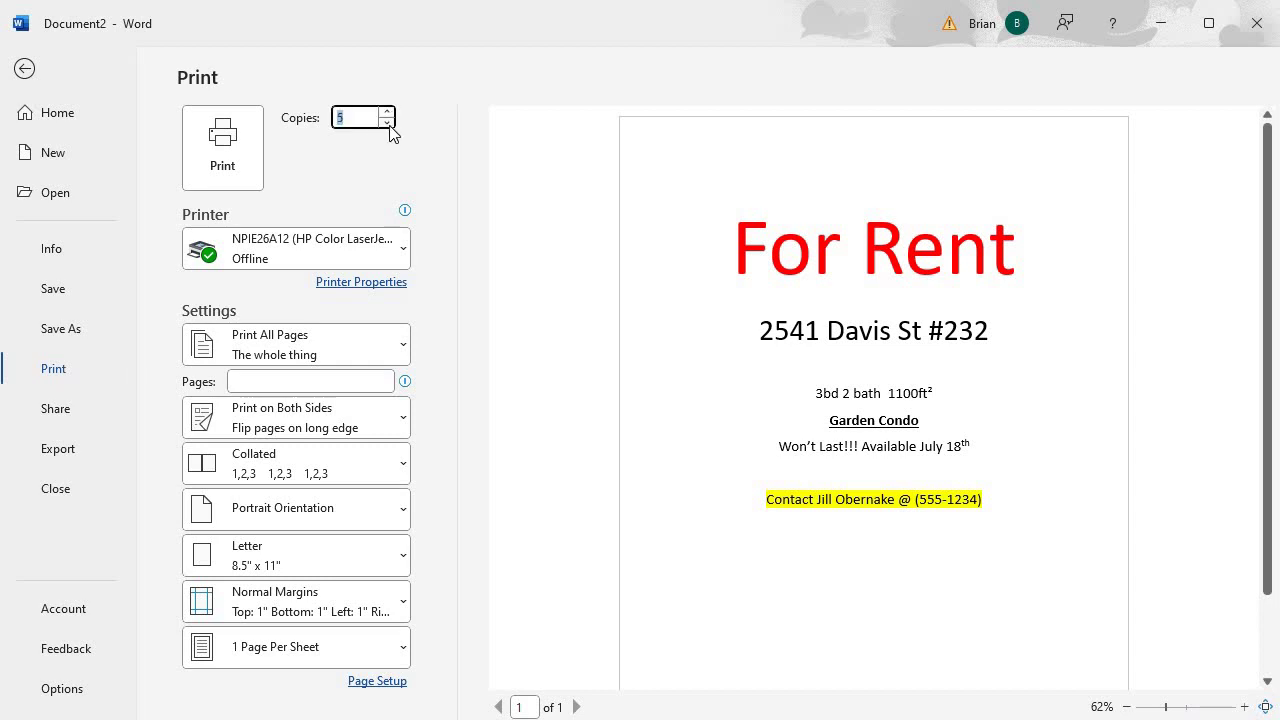
left_click(388, 123)
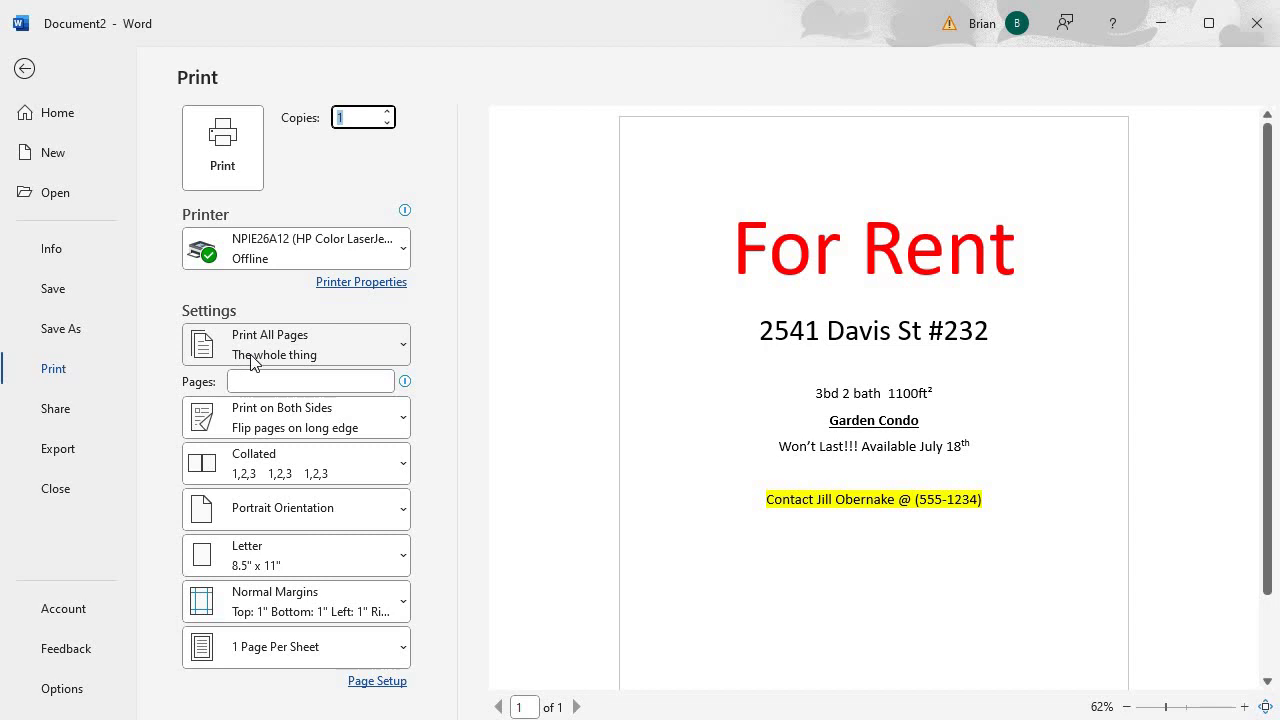
left_click(277, 382)
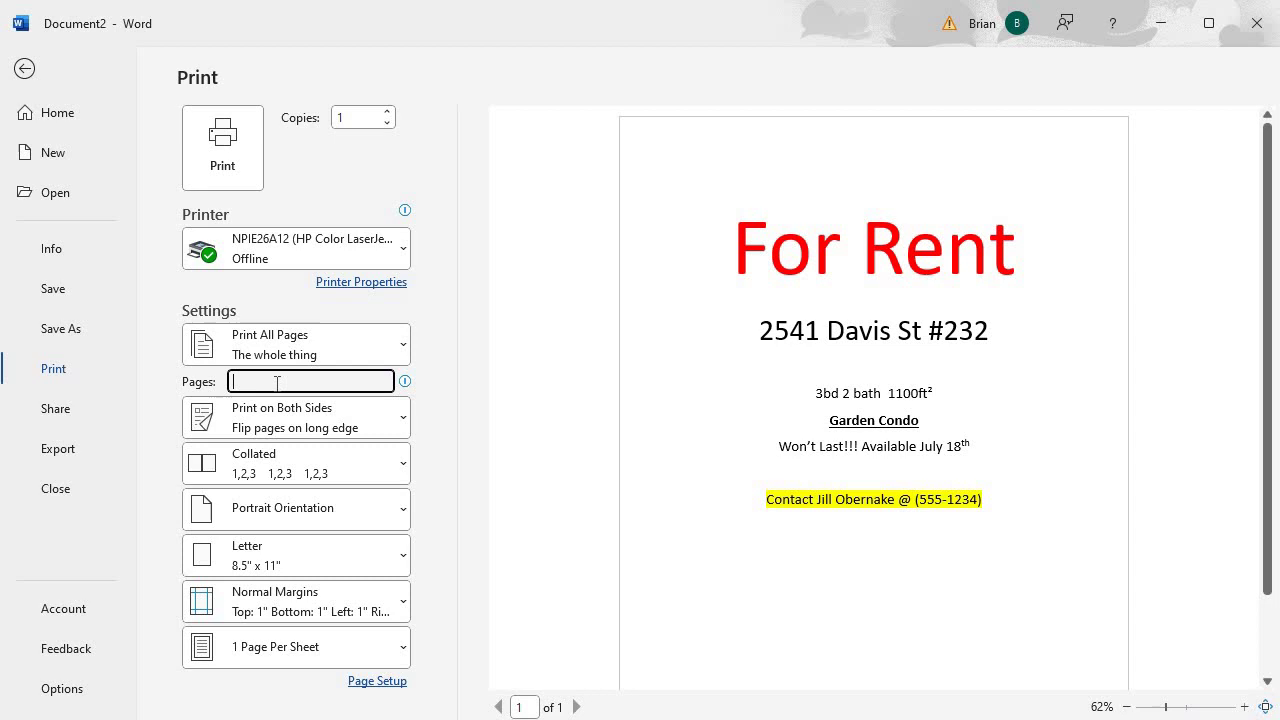
type("1, 5, 7-11")
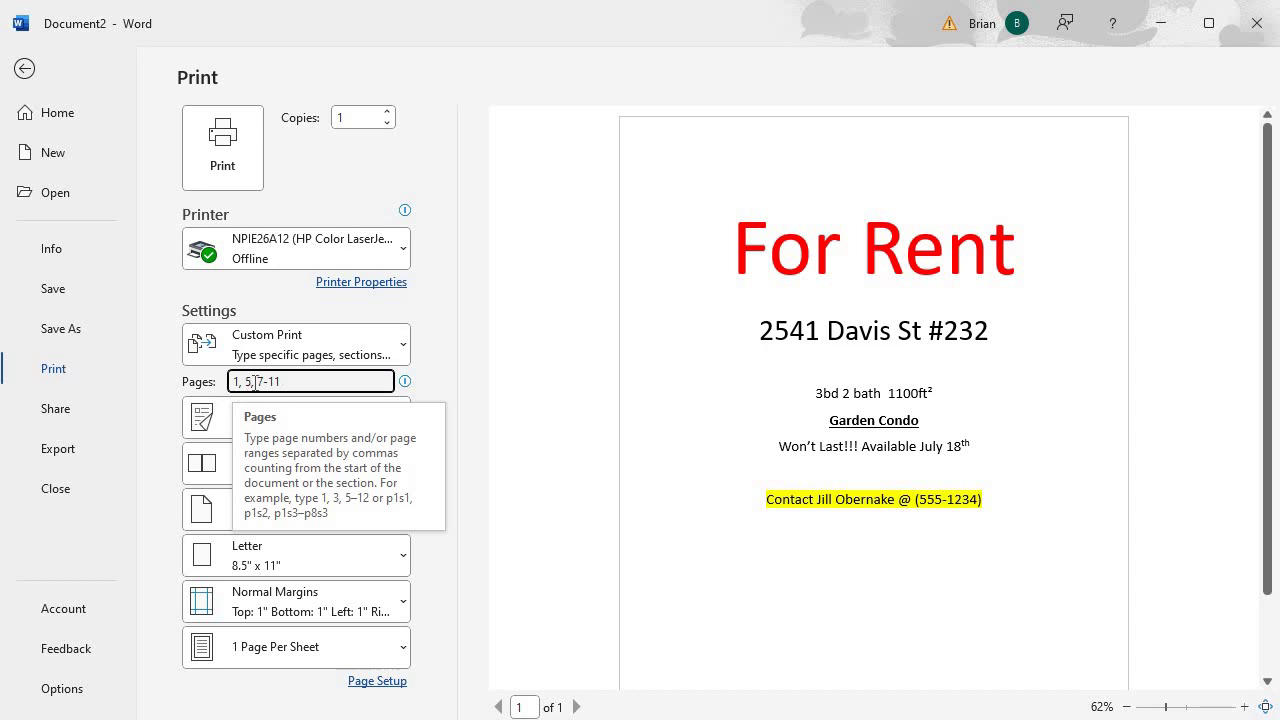
left_click(258, 381)
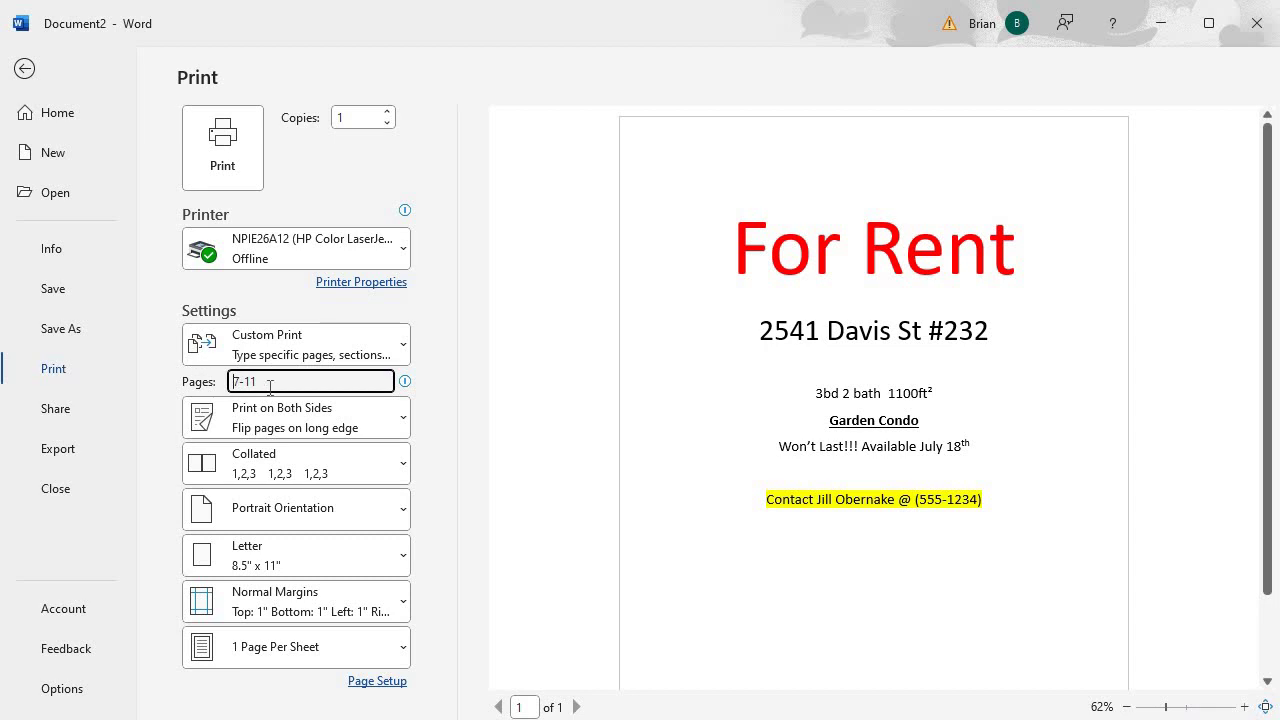
left_click(445, 400)
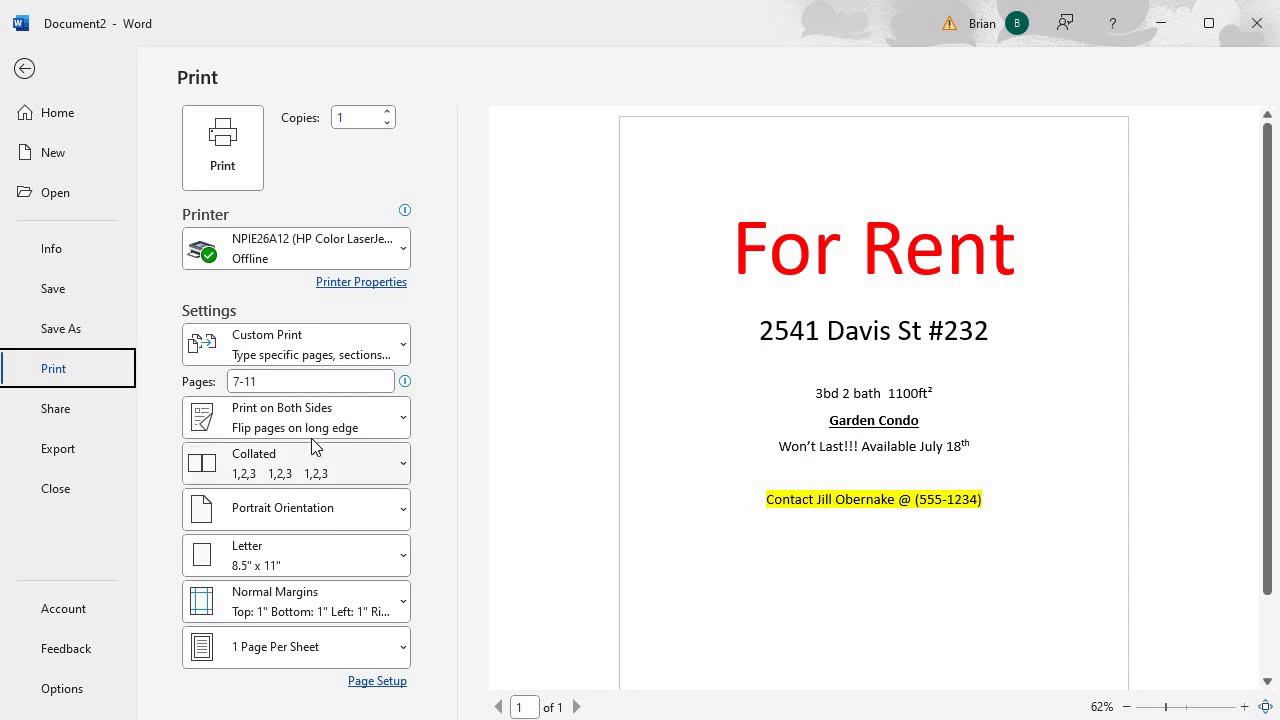
Step: Switch the print setting to Print One Sided and leave orientation as Portrait
left_click(404, 423)
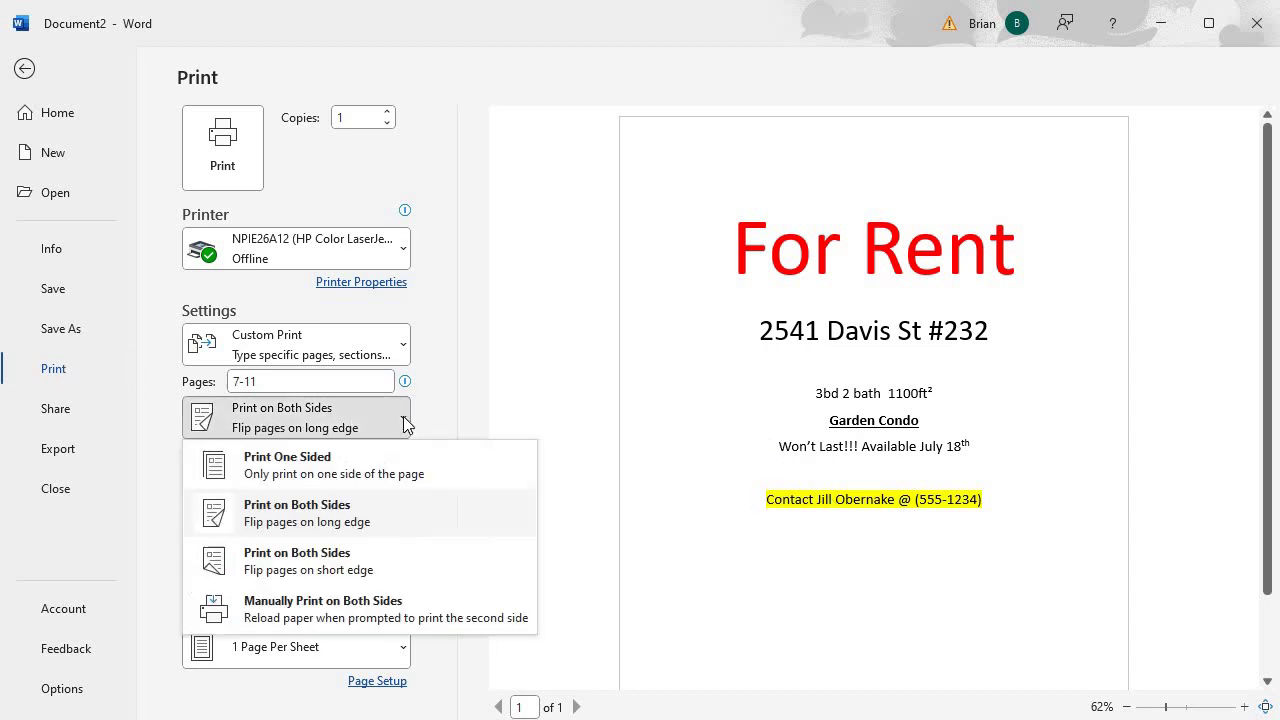
left_click(296, 468)
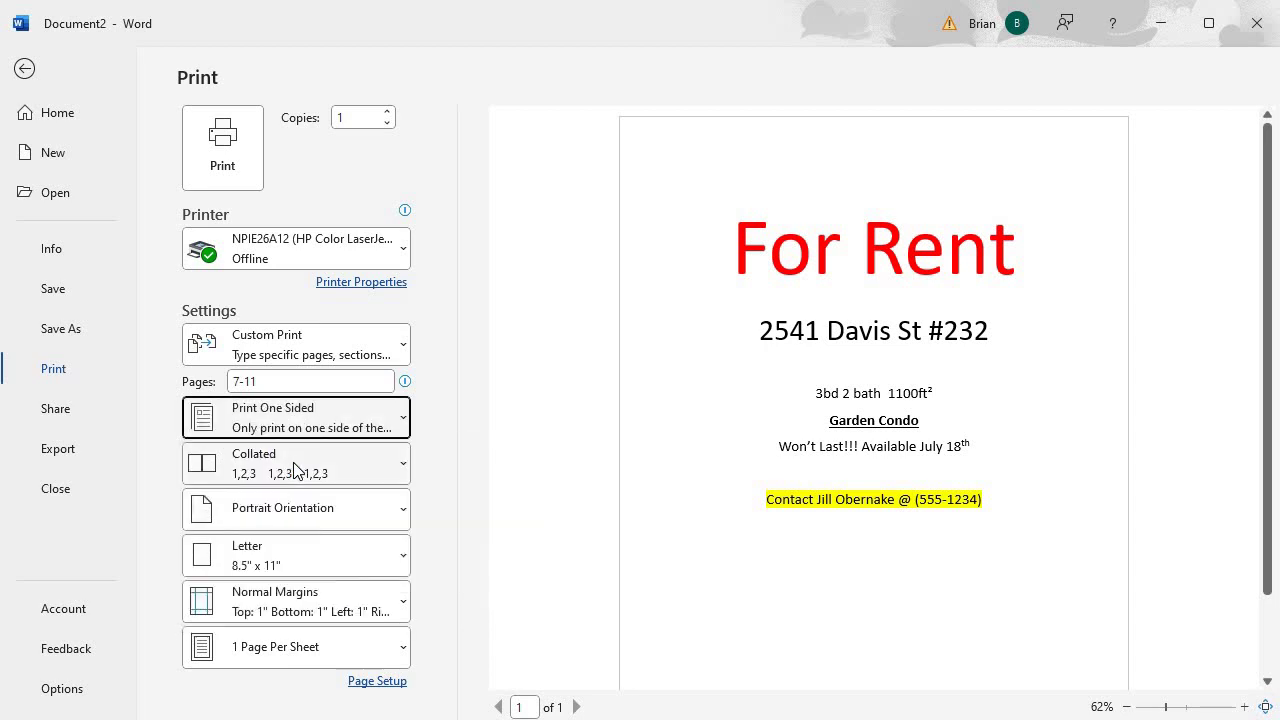
left_click(404, 424)
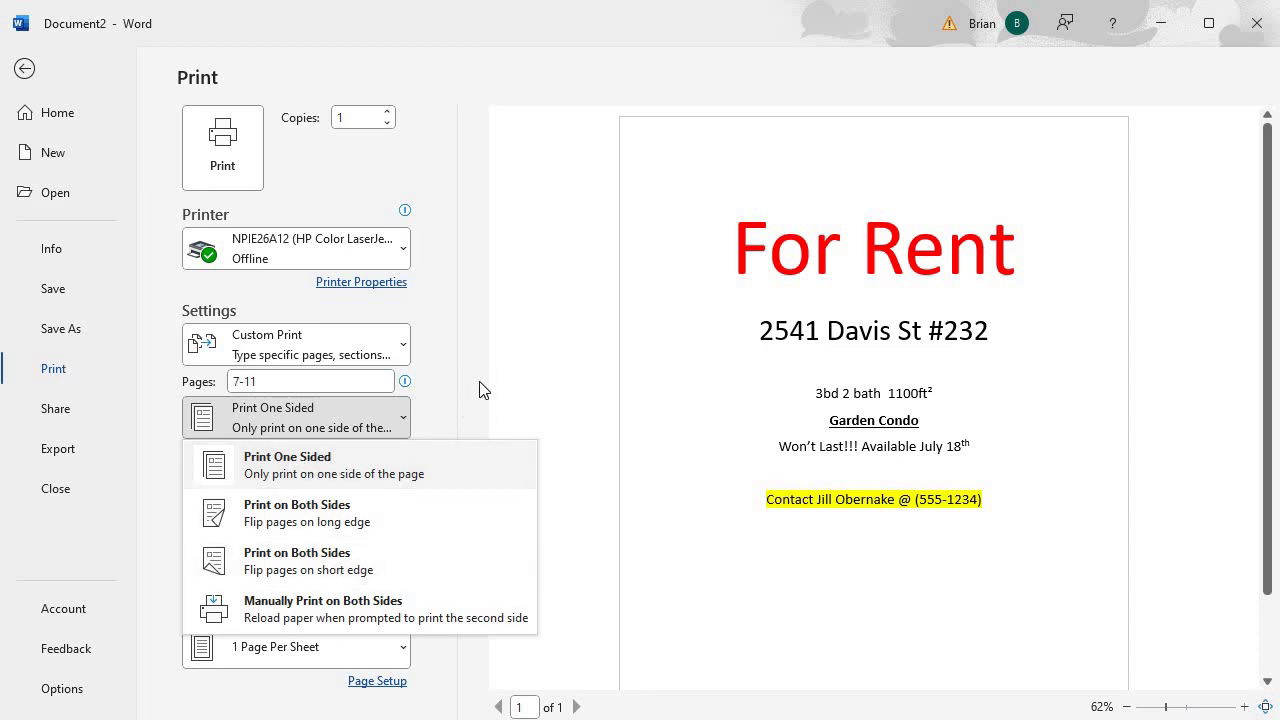
key("Escape")
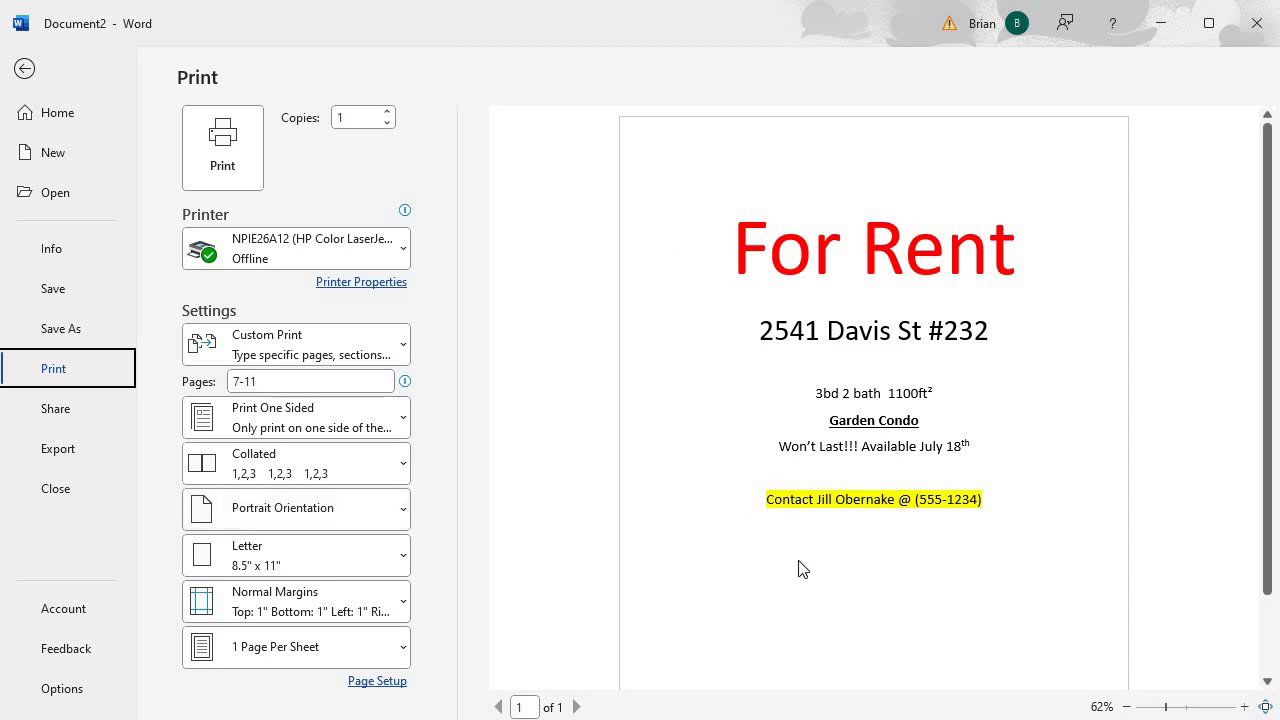
left_click(405, 518)
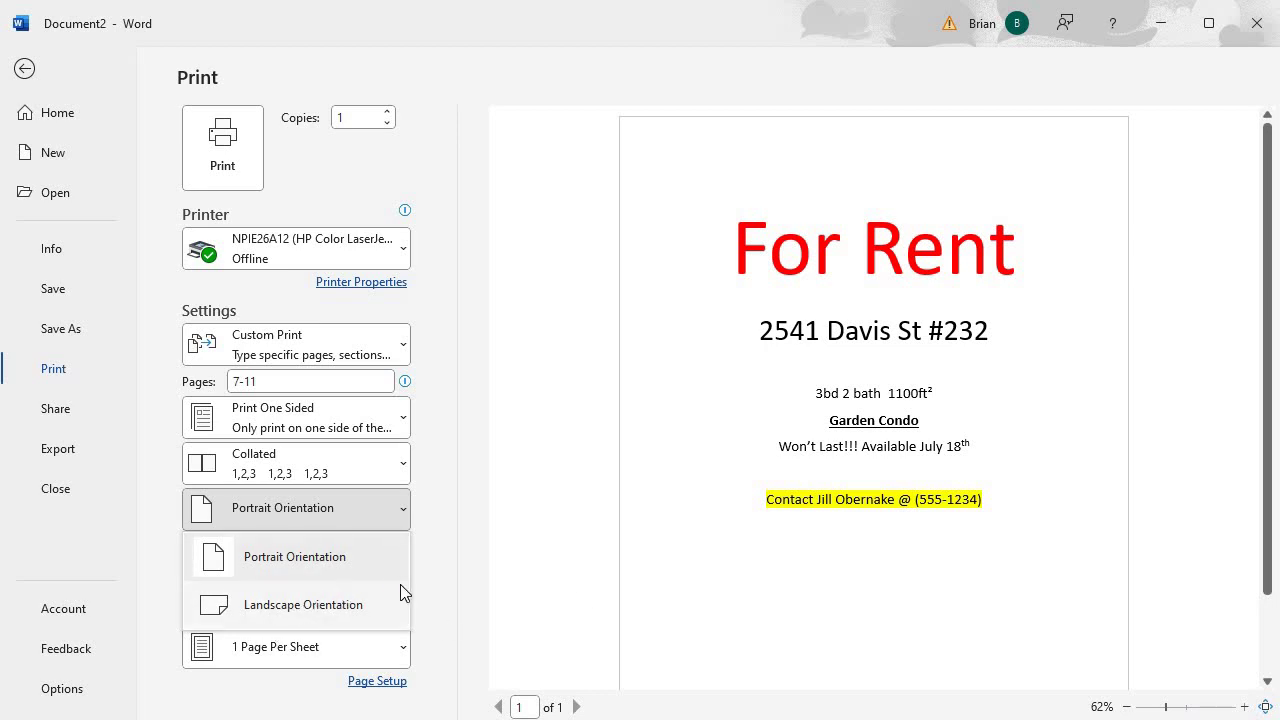
key("Escape")
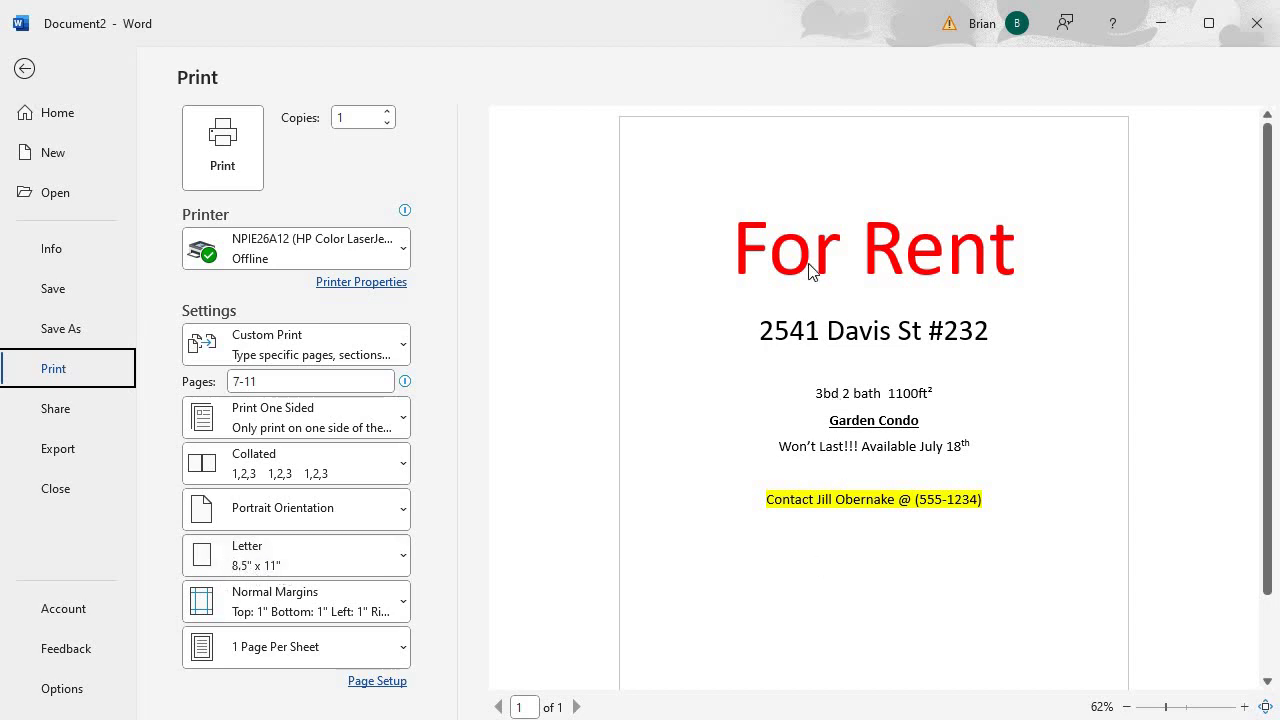
left_click(405, 563)
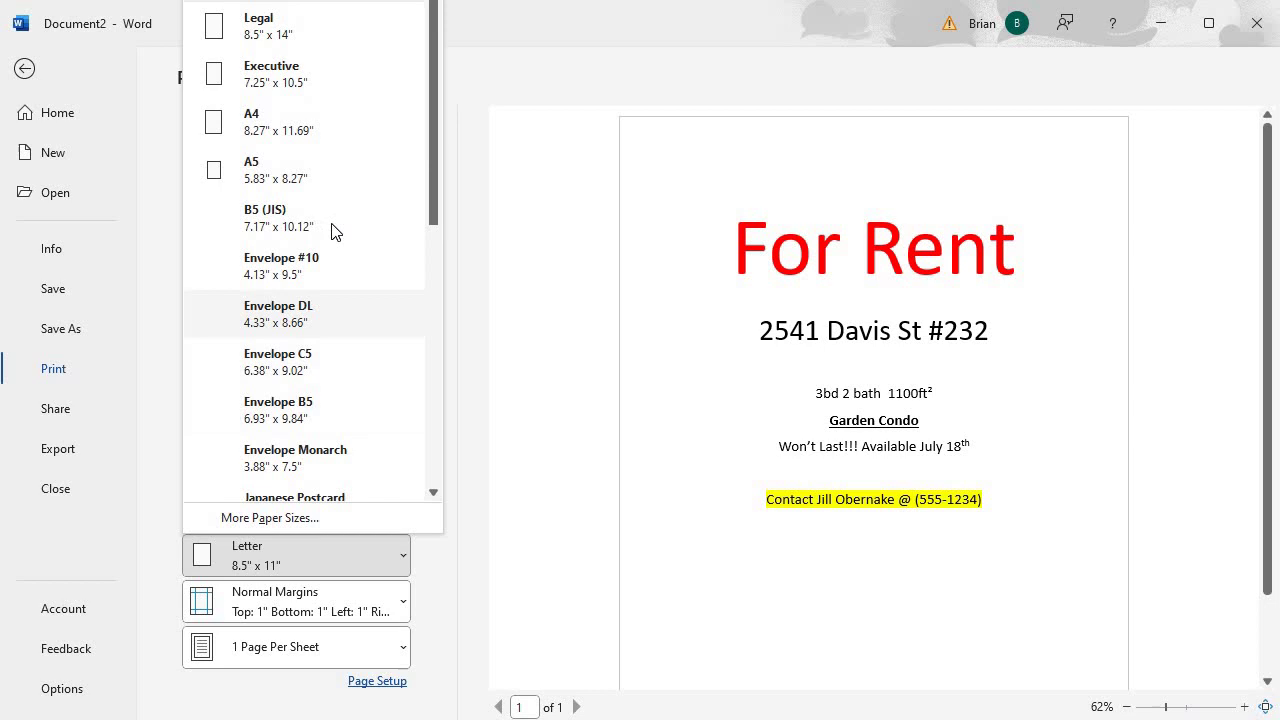
scroll(310, 355, "down", 5)
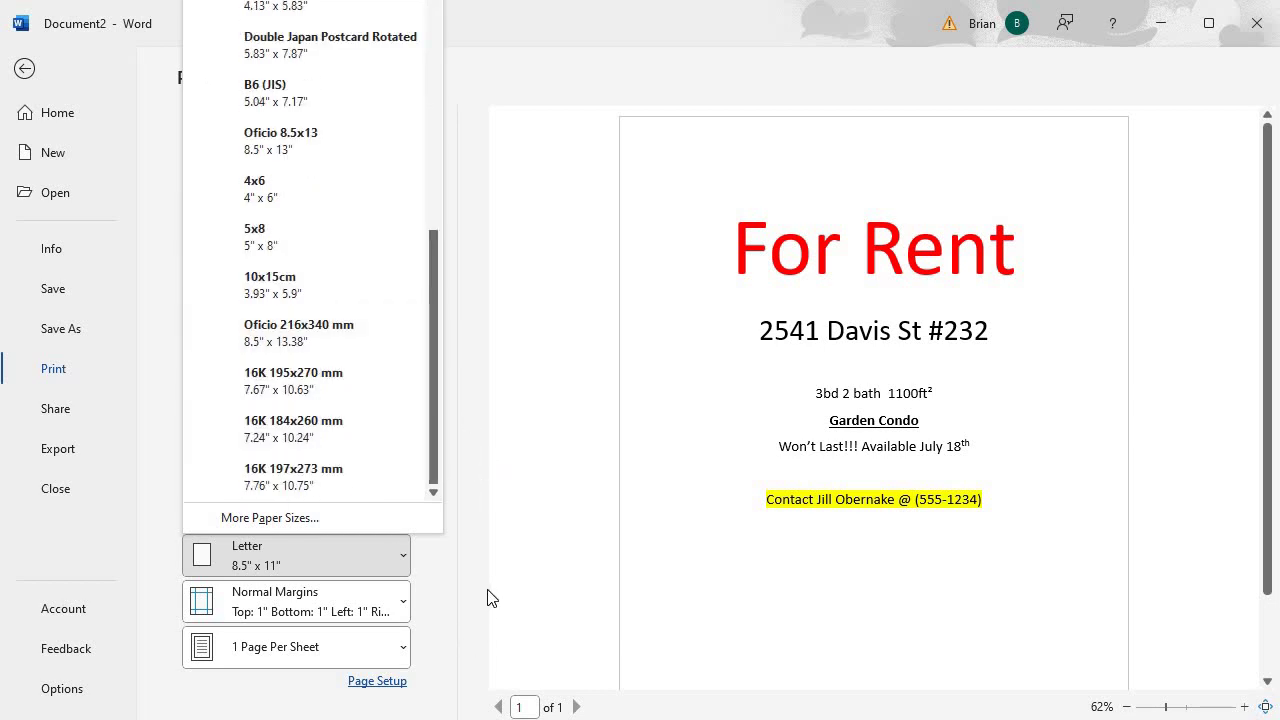
left_click(452, 603)
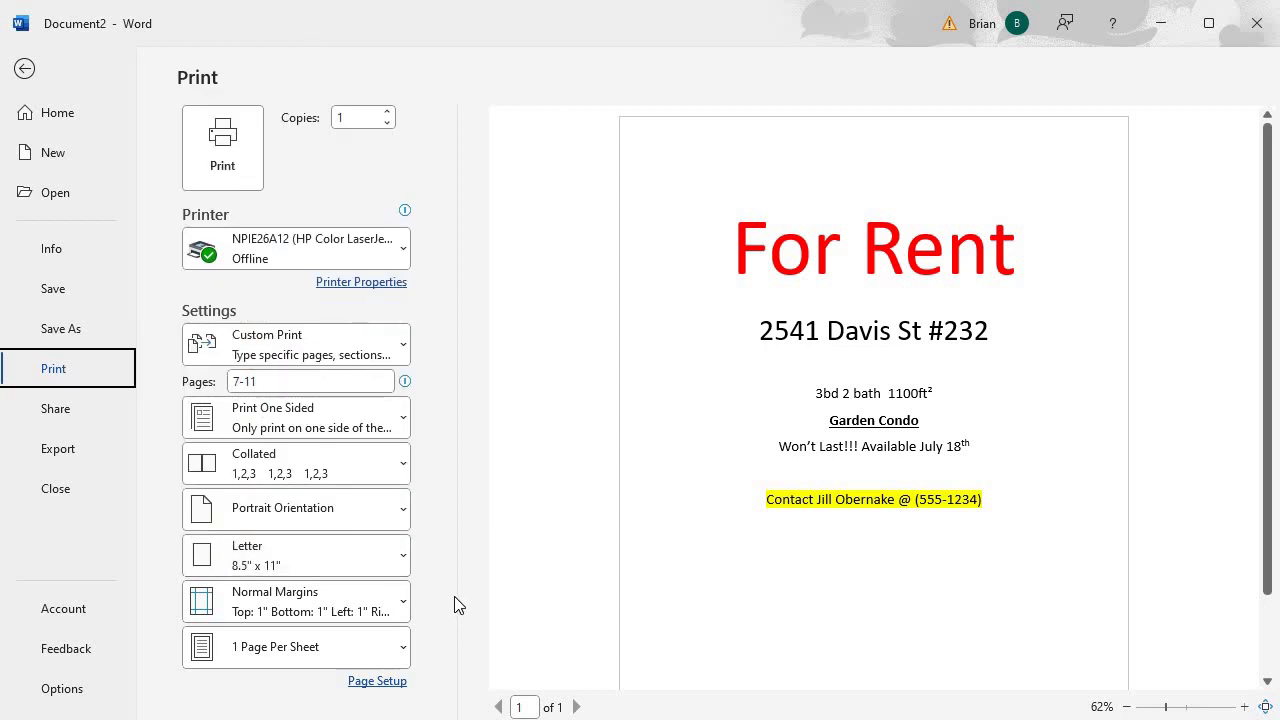
left_click(288, 610)
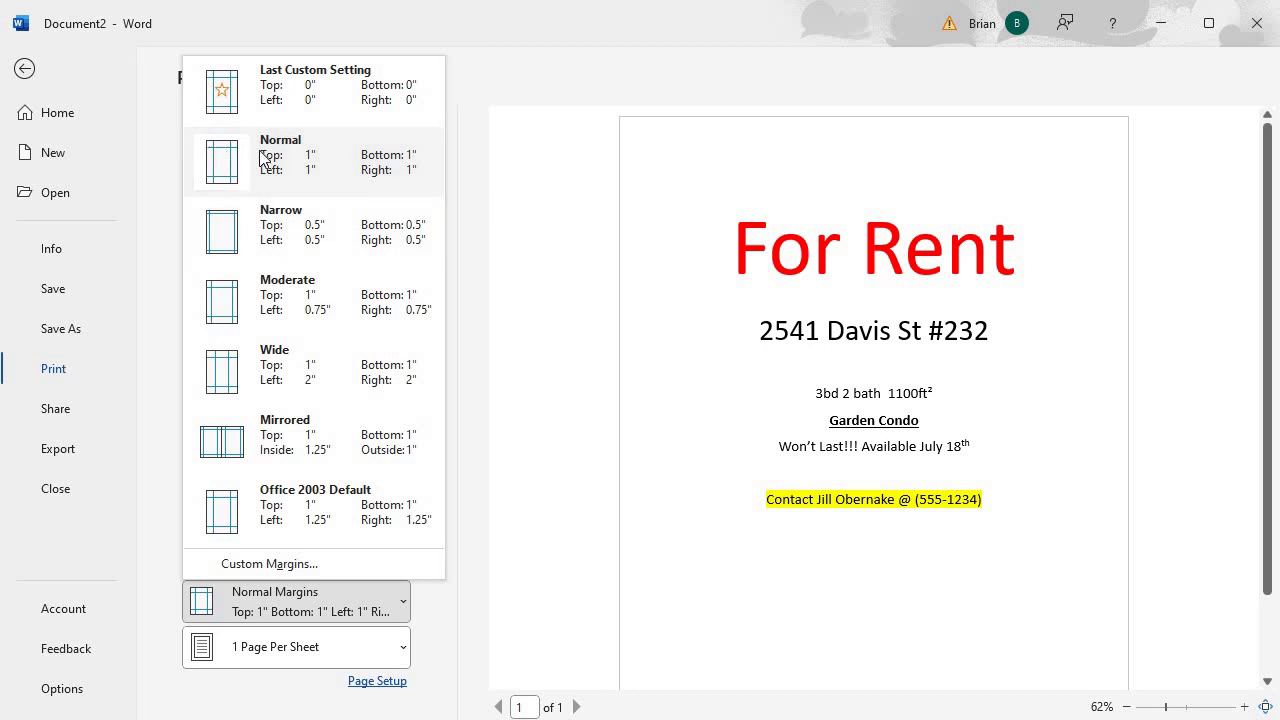
left_click(250, 242)
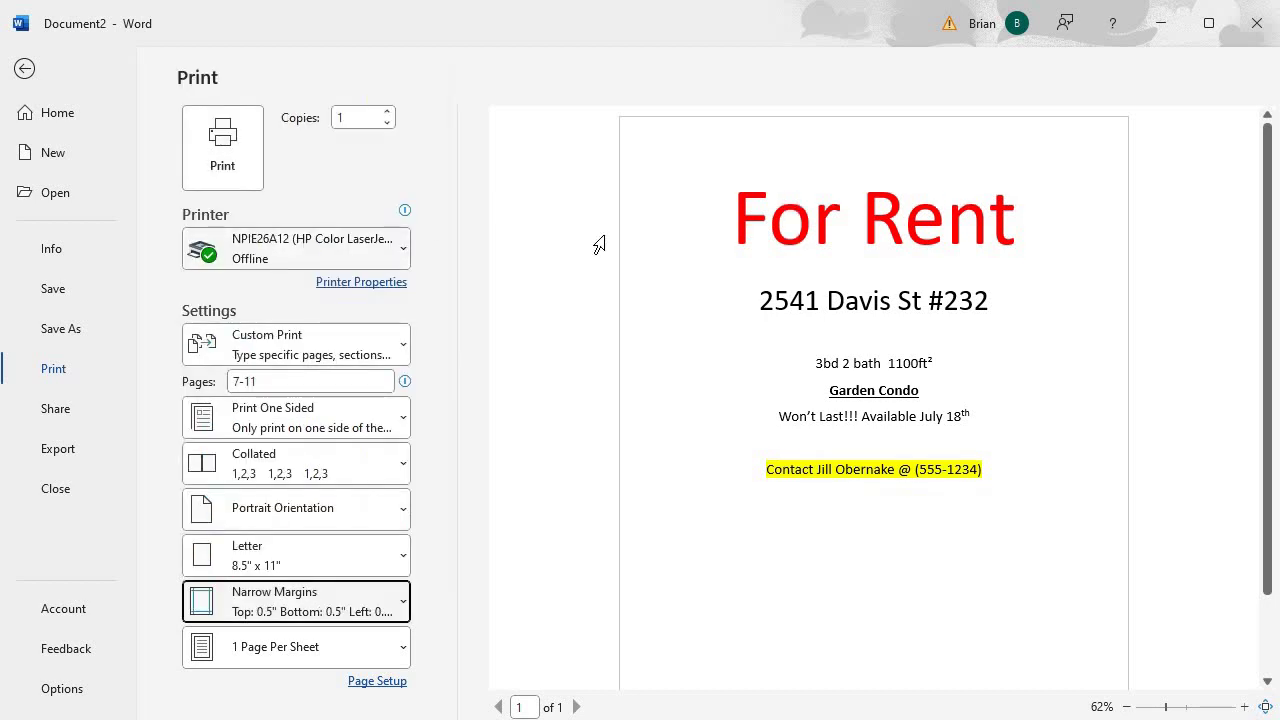
left_click(405, 609)
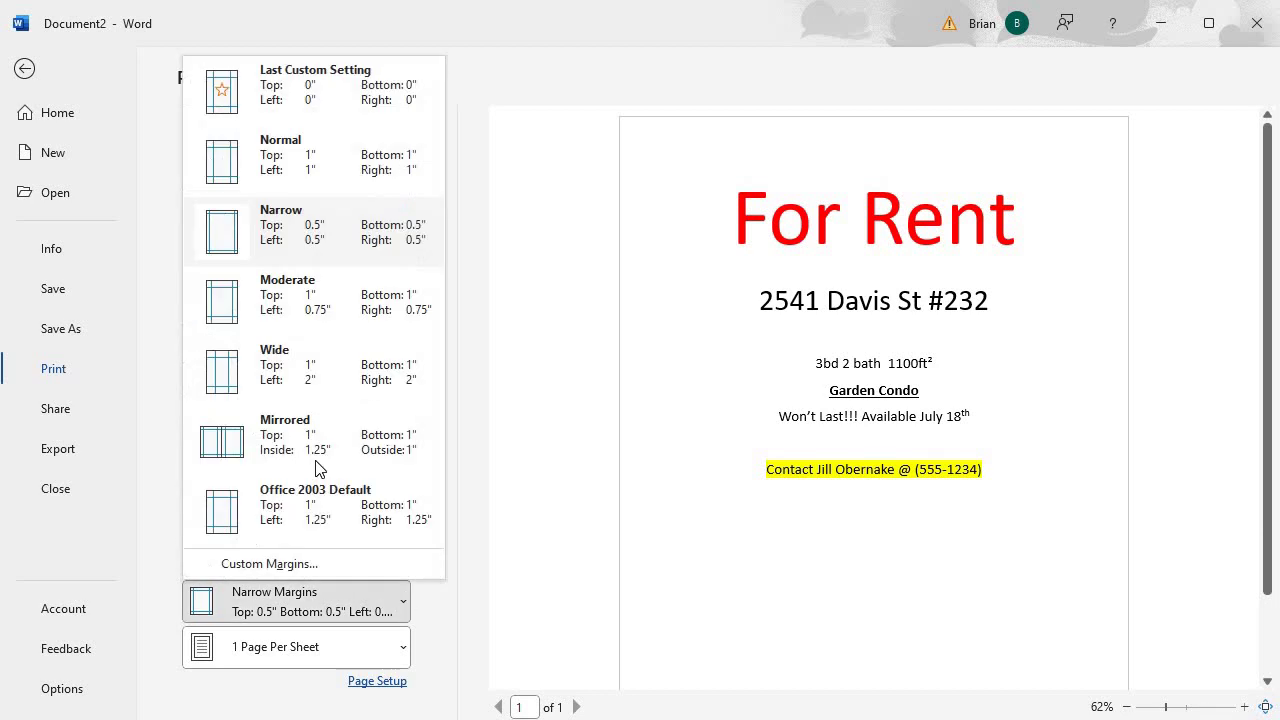
left_click(278, 165)
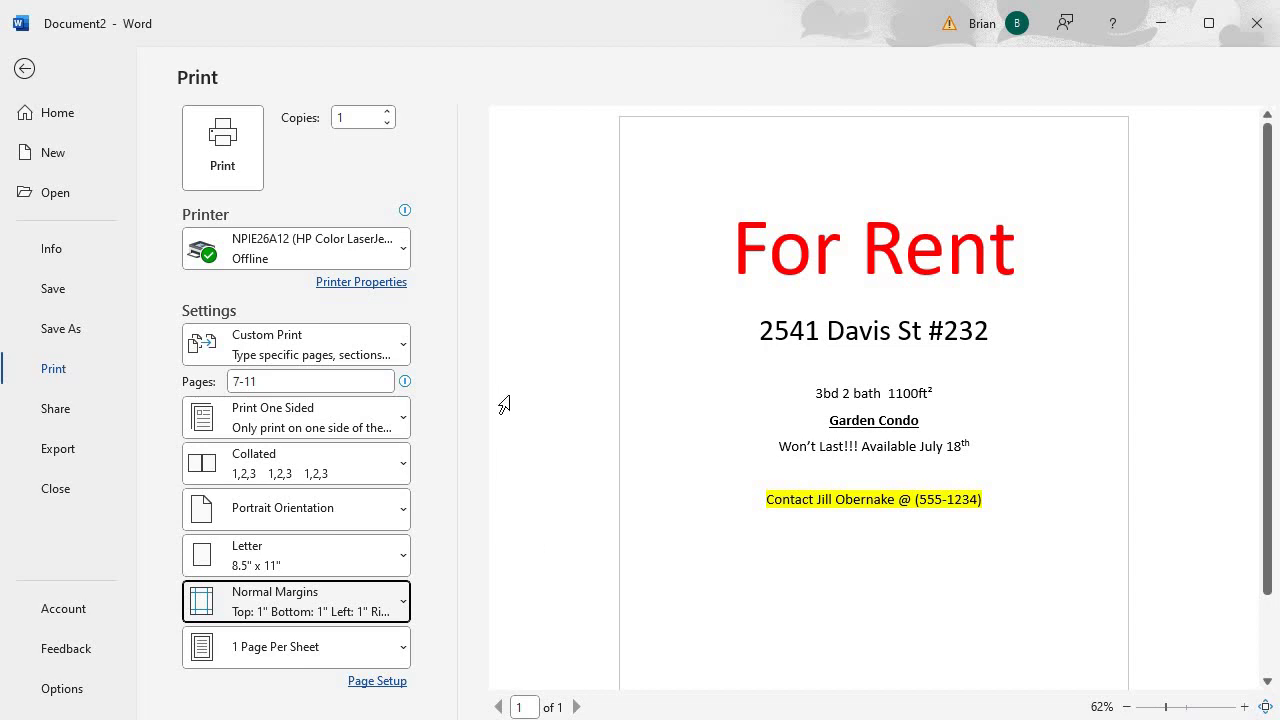
left_click(403, 252)
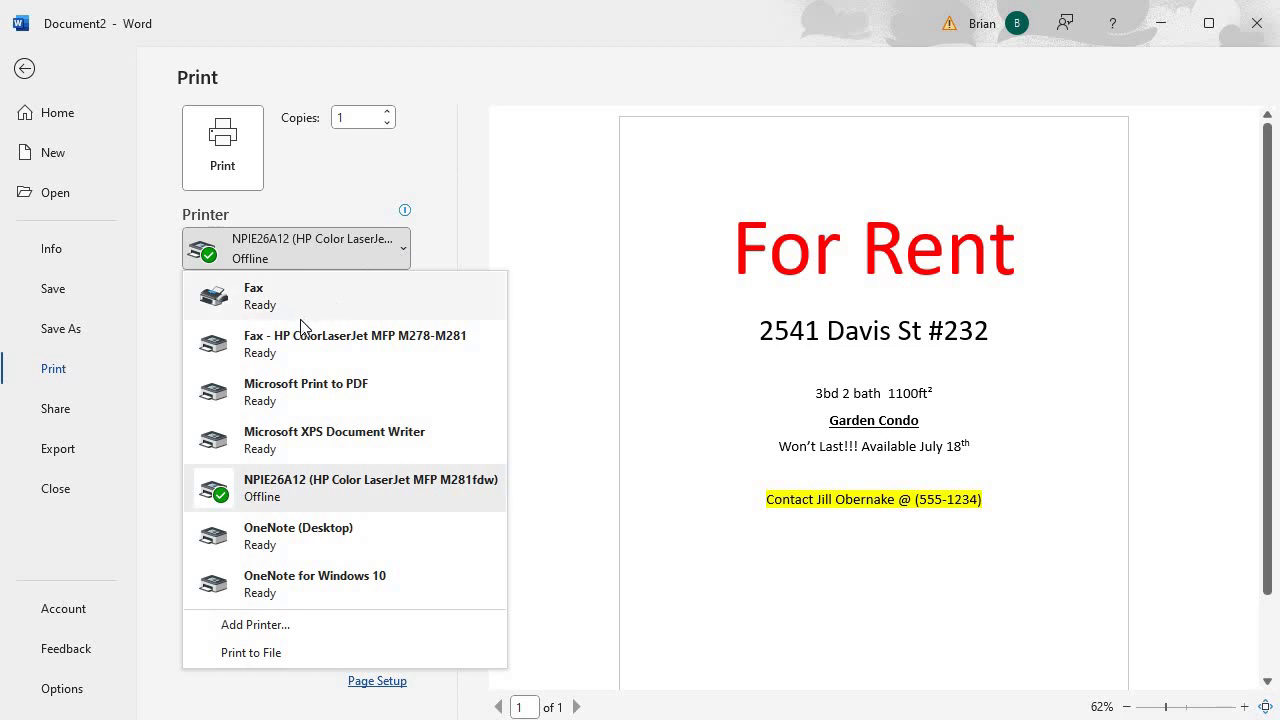
mouse_move(272, 406)
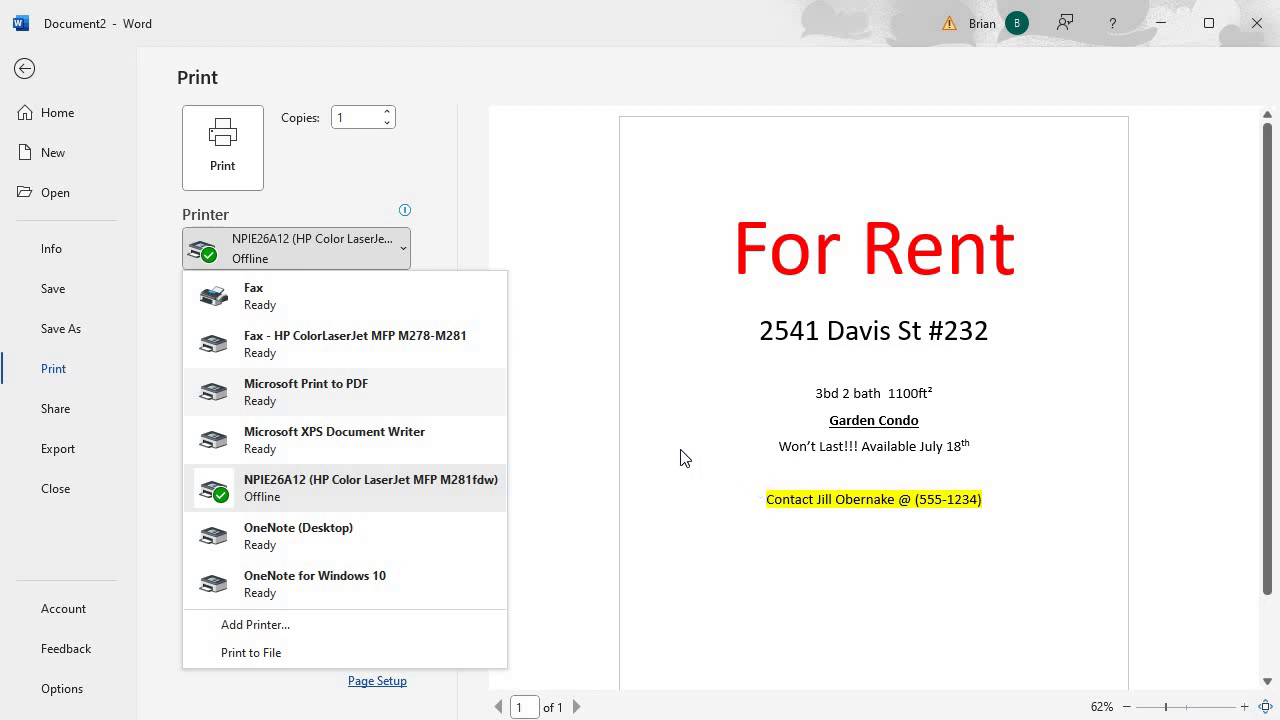
left_click(552, 375)
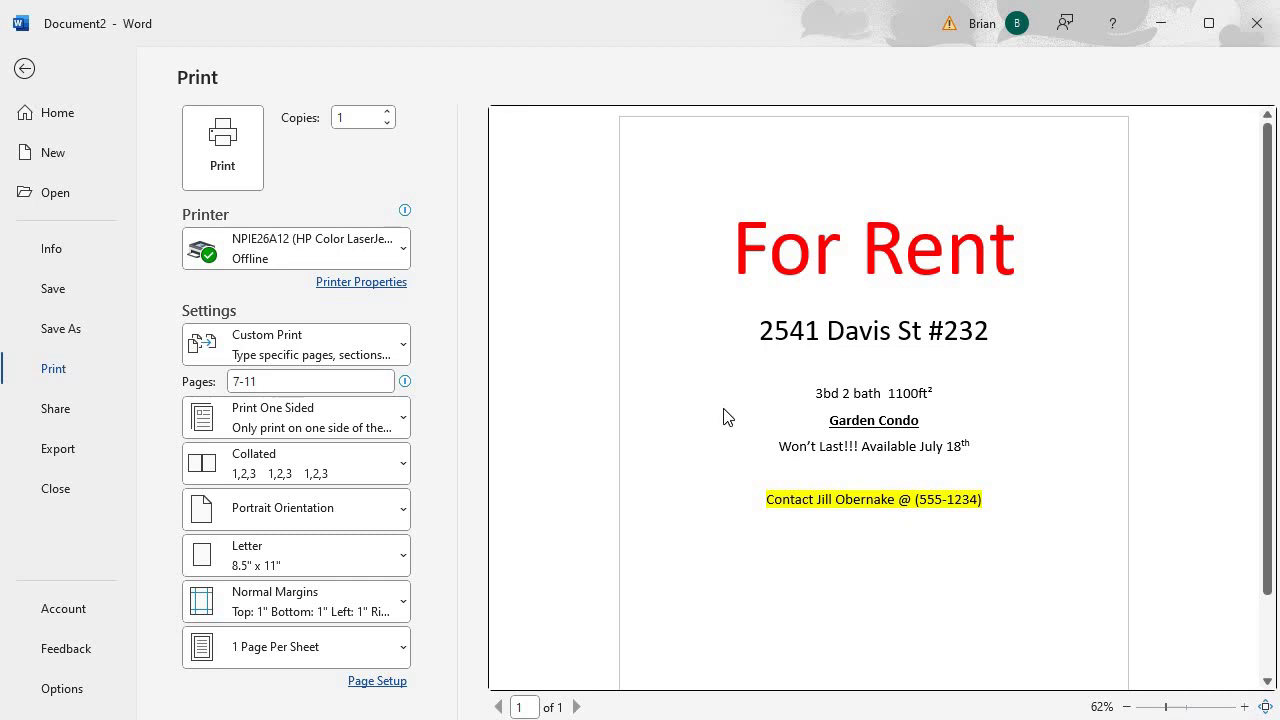
left_click(405, 256)
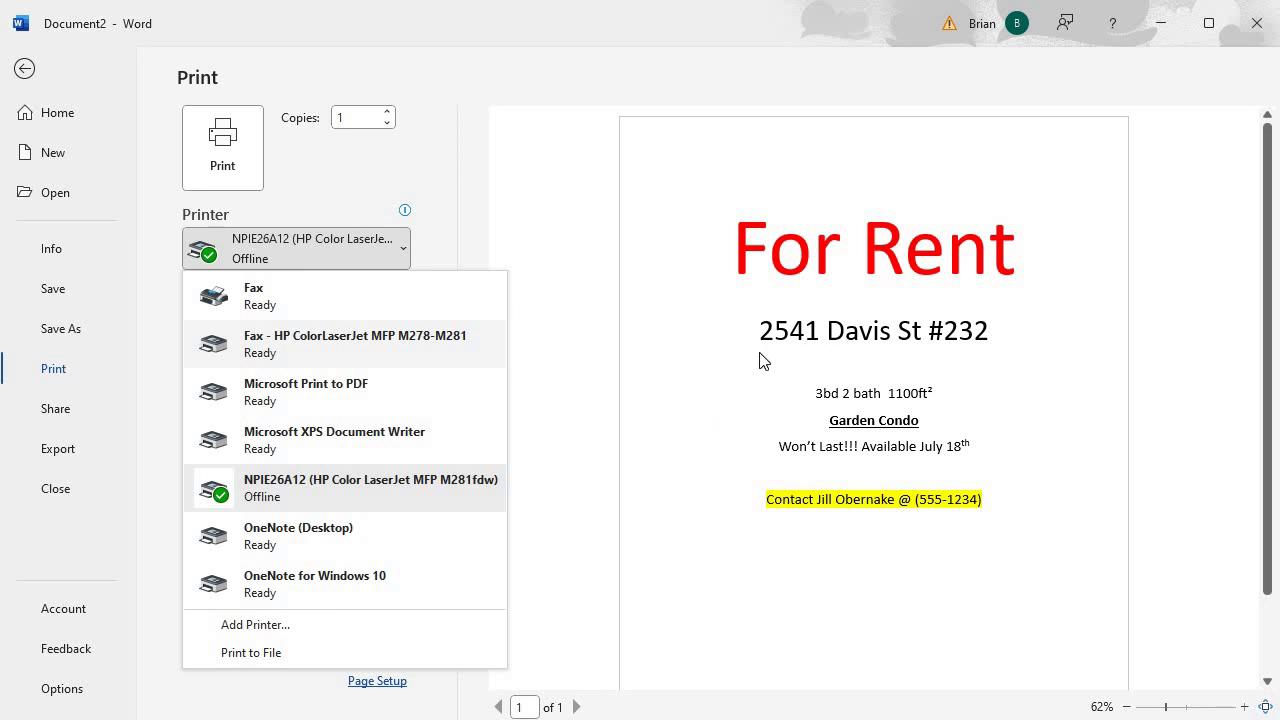
left_click(578, 385)
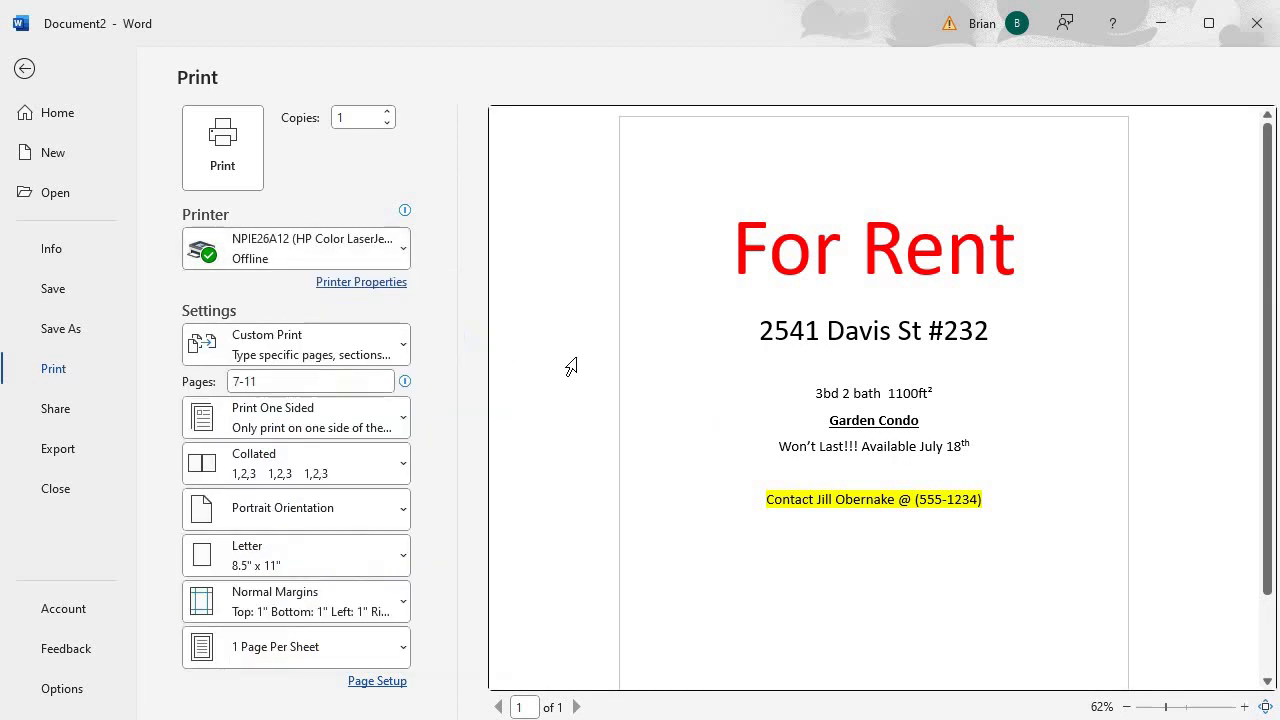